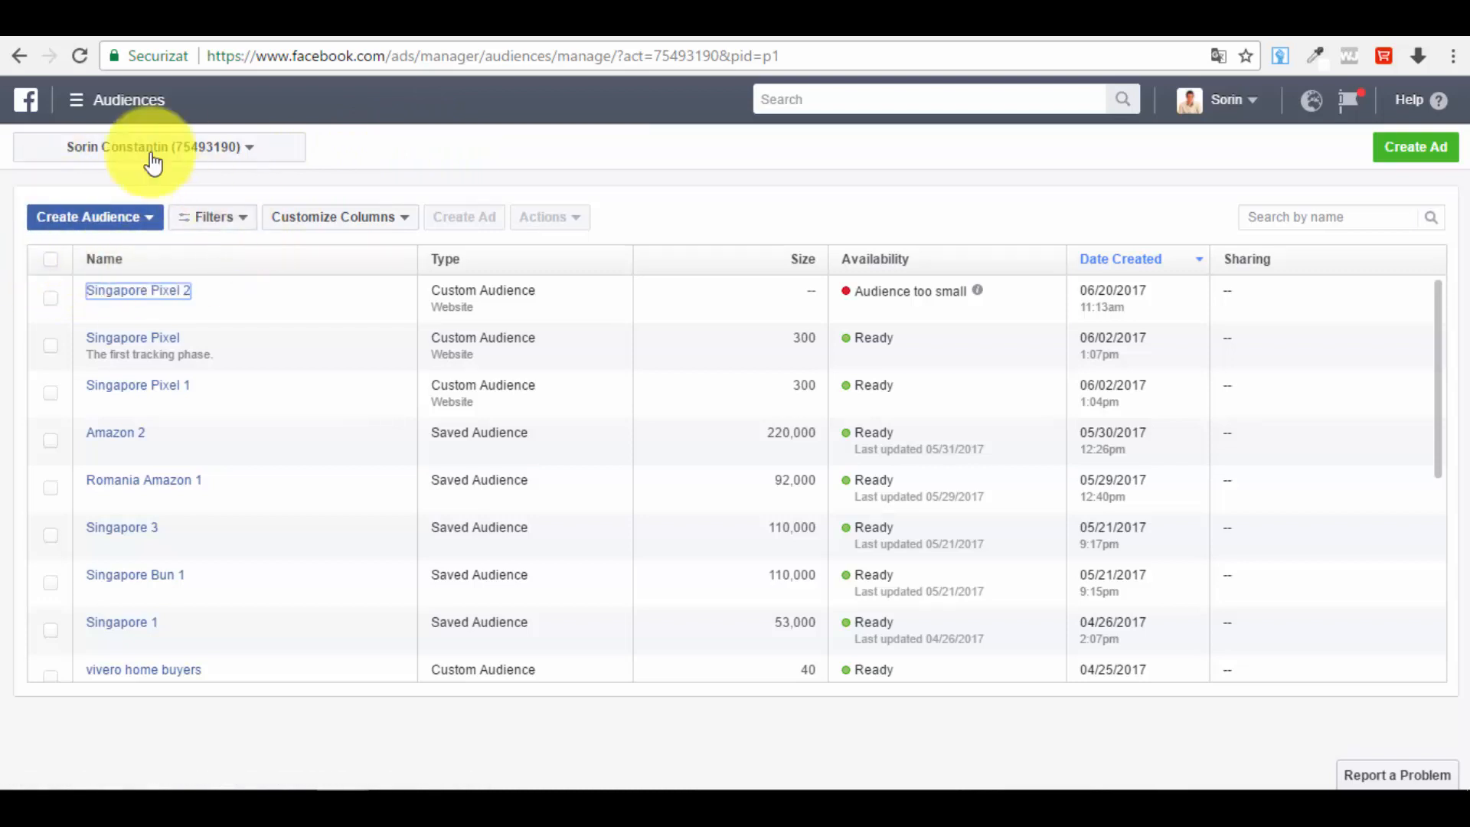
Step: Start a new custom audience from a customer file, choosing to add customers from your own file
{"action": "left_click", "coordinate": [147, 226]}
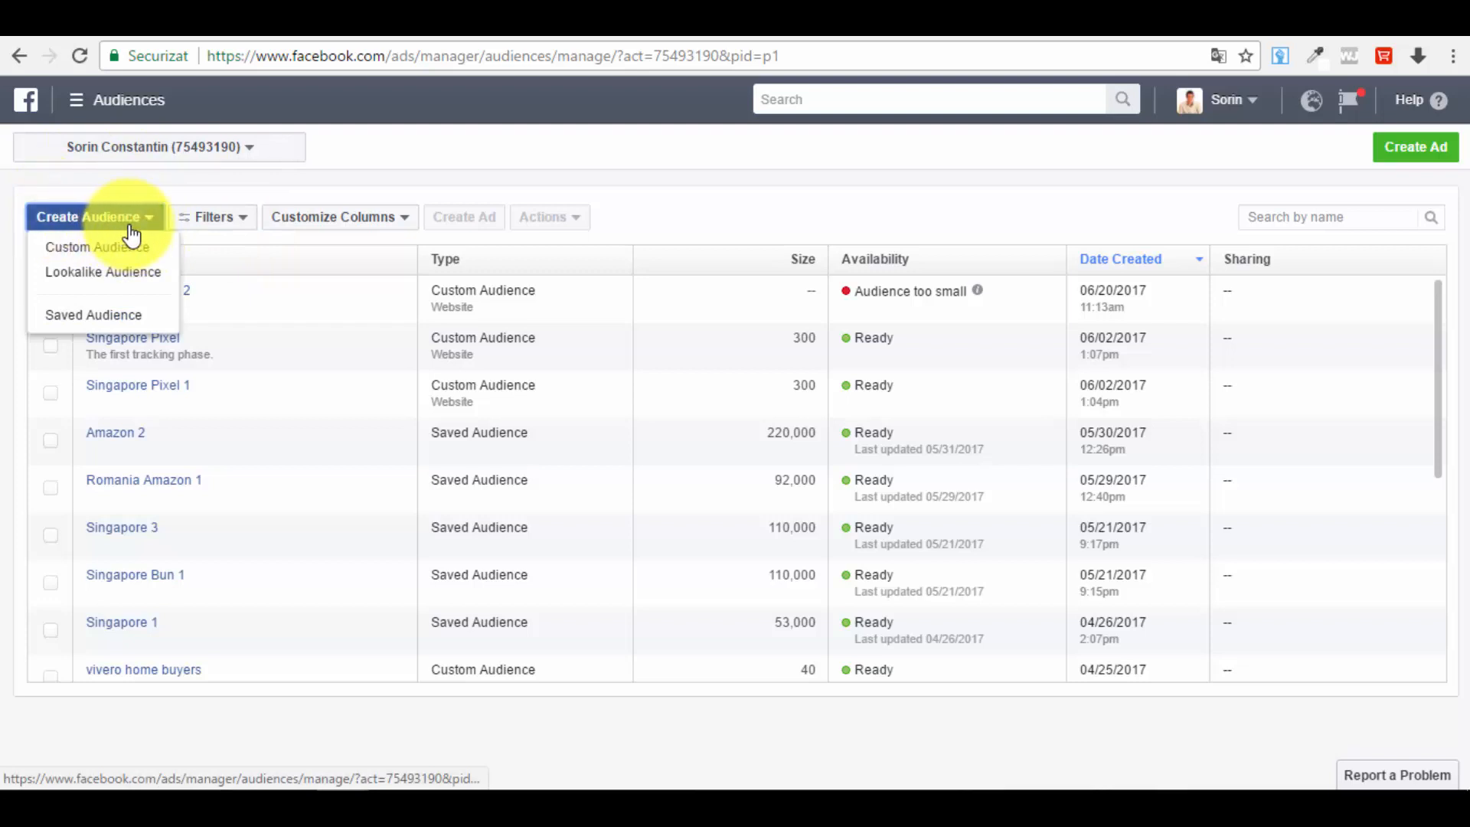
{"action": "left_click", "coordinate": [149, 251]}
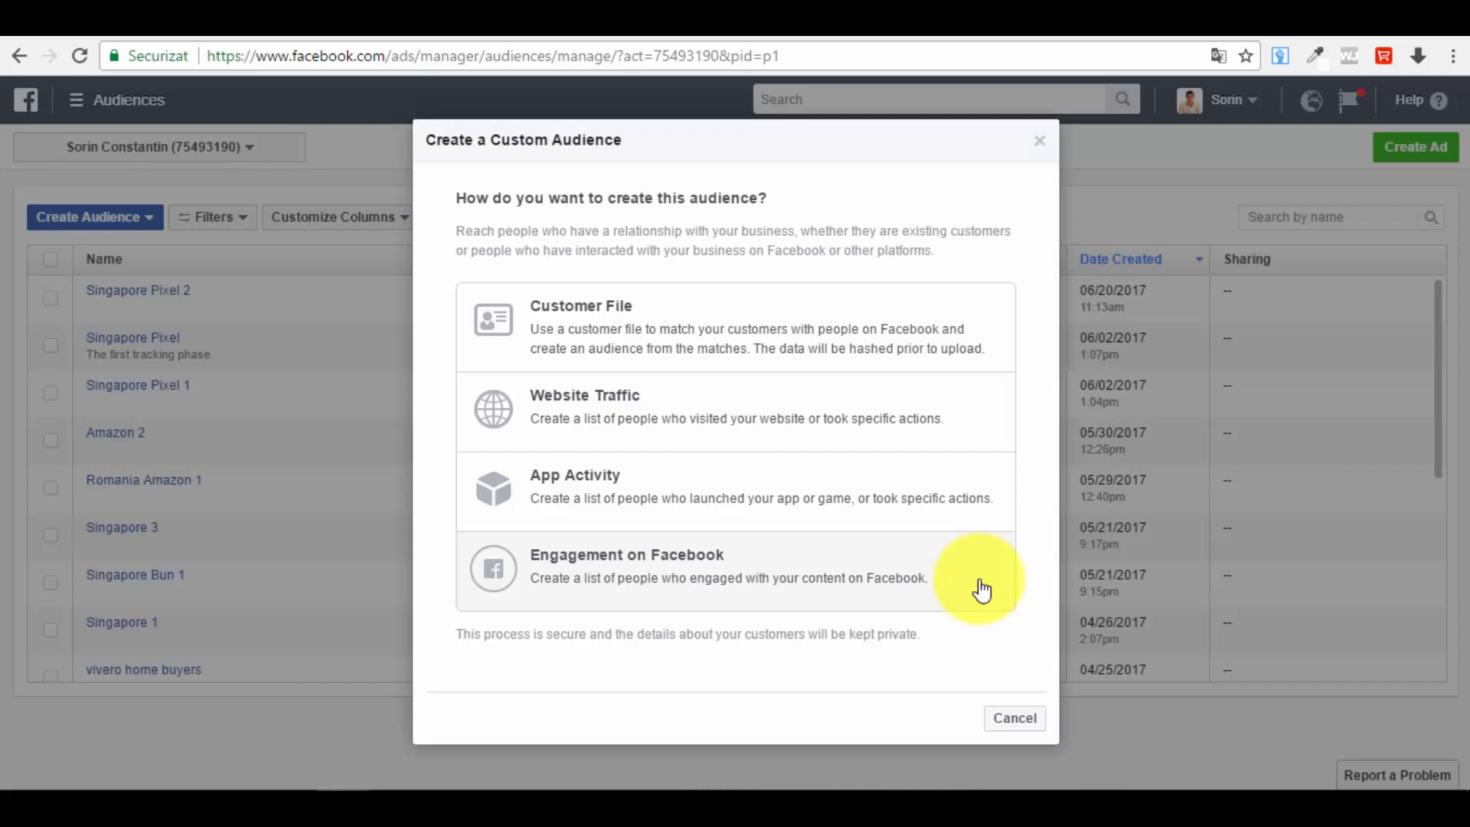
{"action": "left_click", "coordinate": [639, 331]}
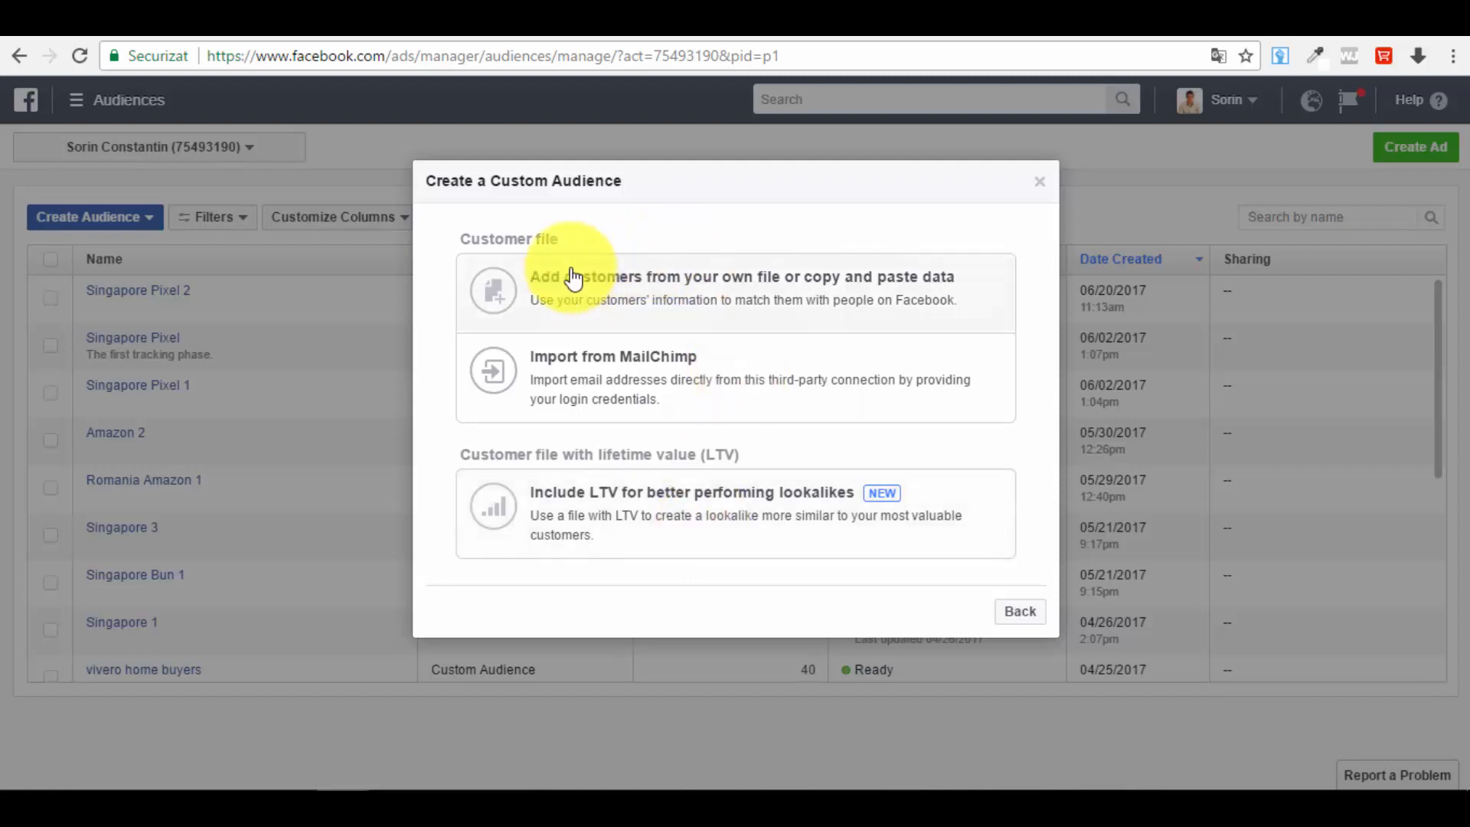
{"action": "left_click", "coordinate": [632, 297]}
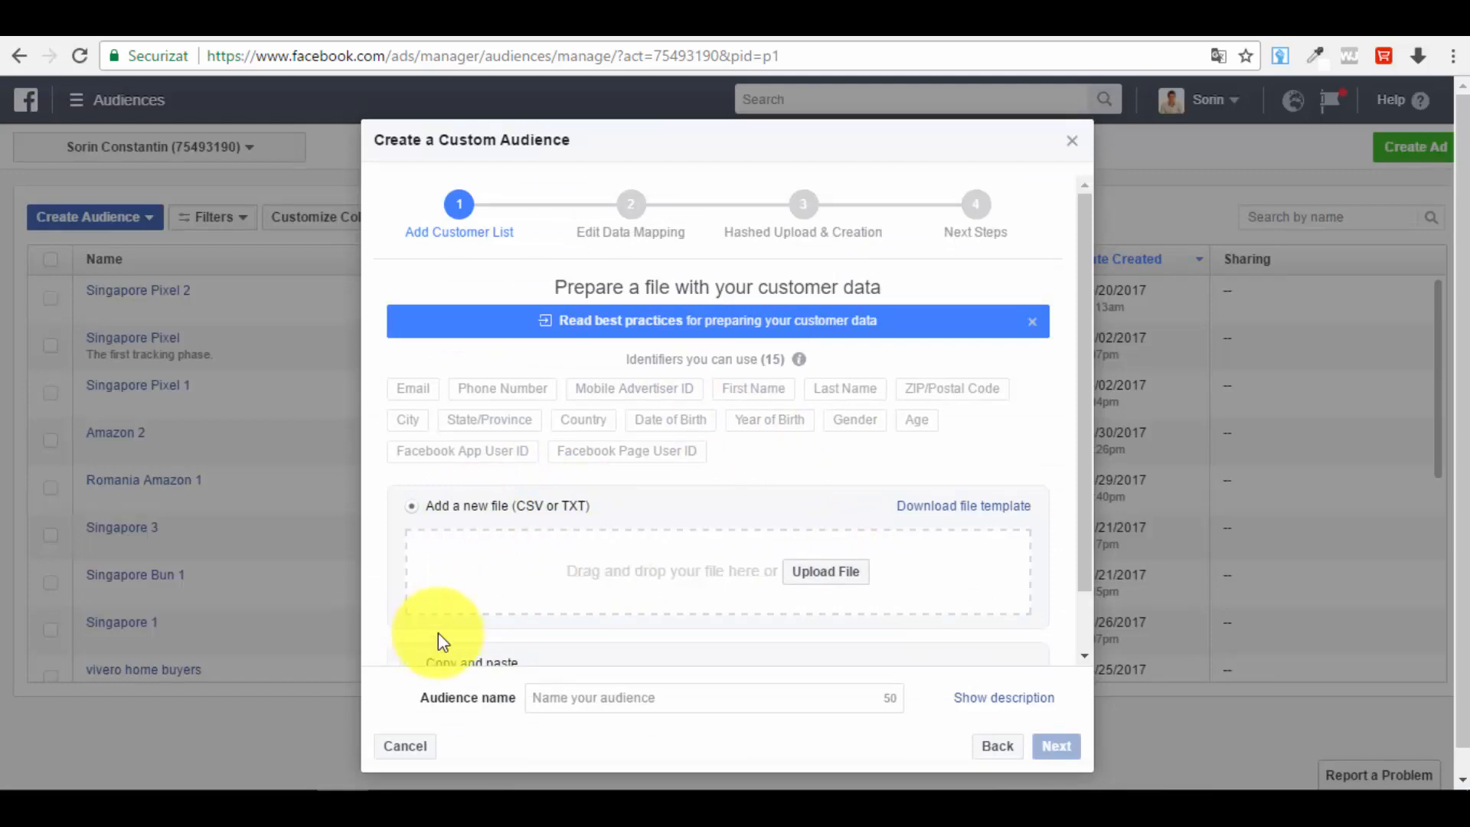
Step: Upload the file info profits buyers 2 from Downloads, found by searching for Info, and continue to mapping
{"action": "left_click", "coordinate": [831, 572]}
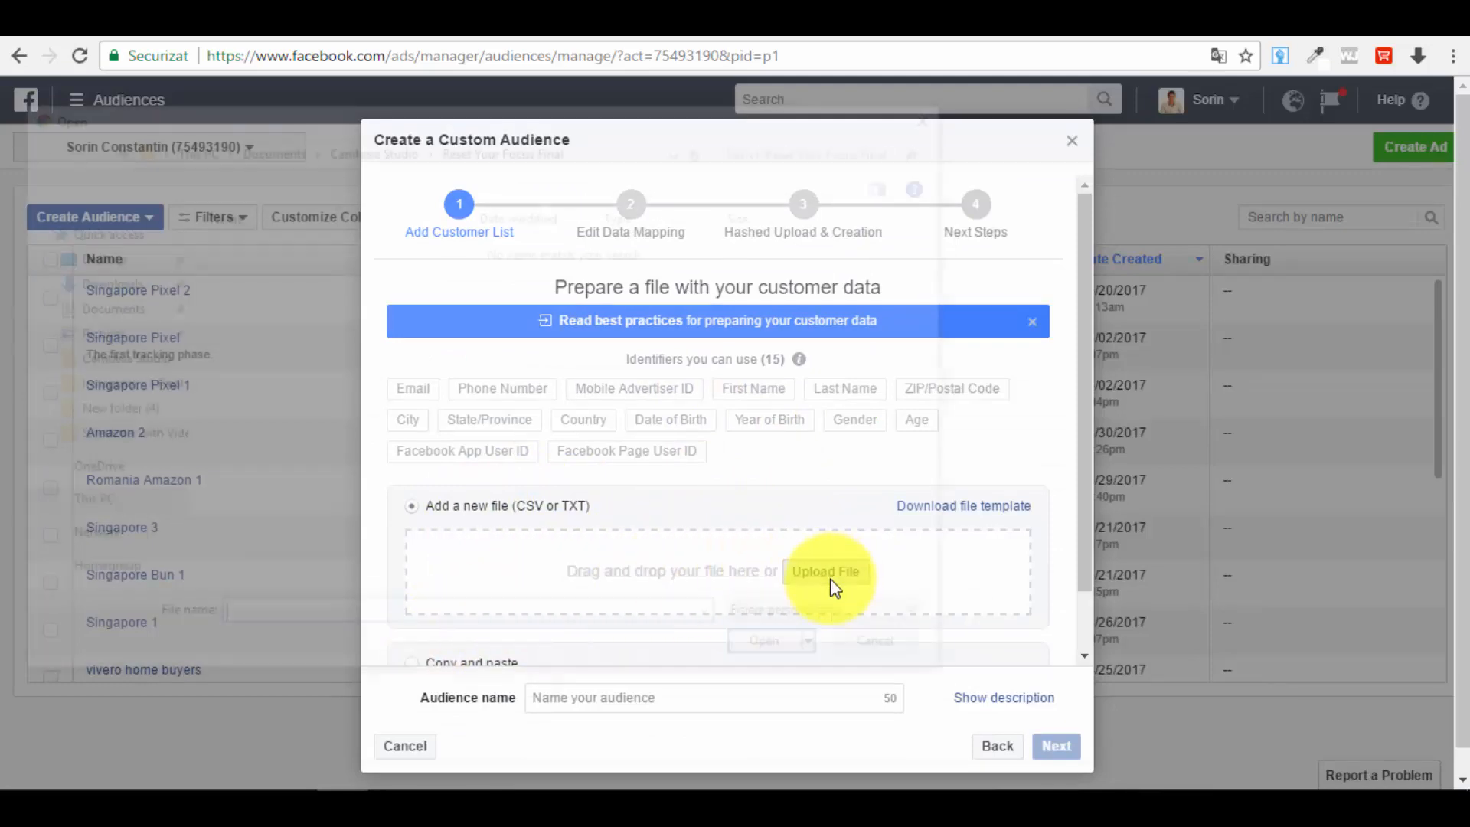
{"action": "left_click", "coordinate": [98, 435]}
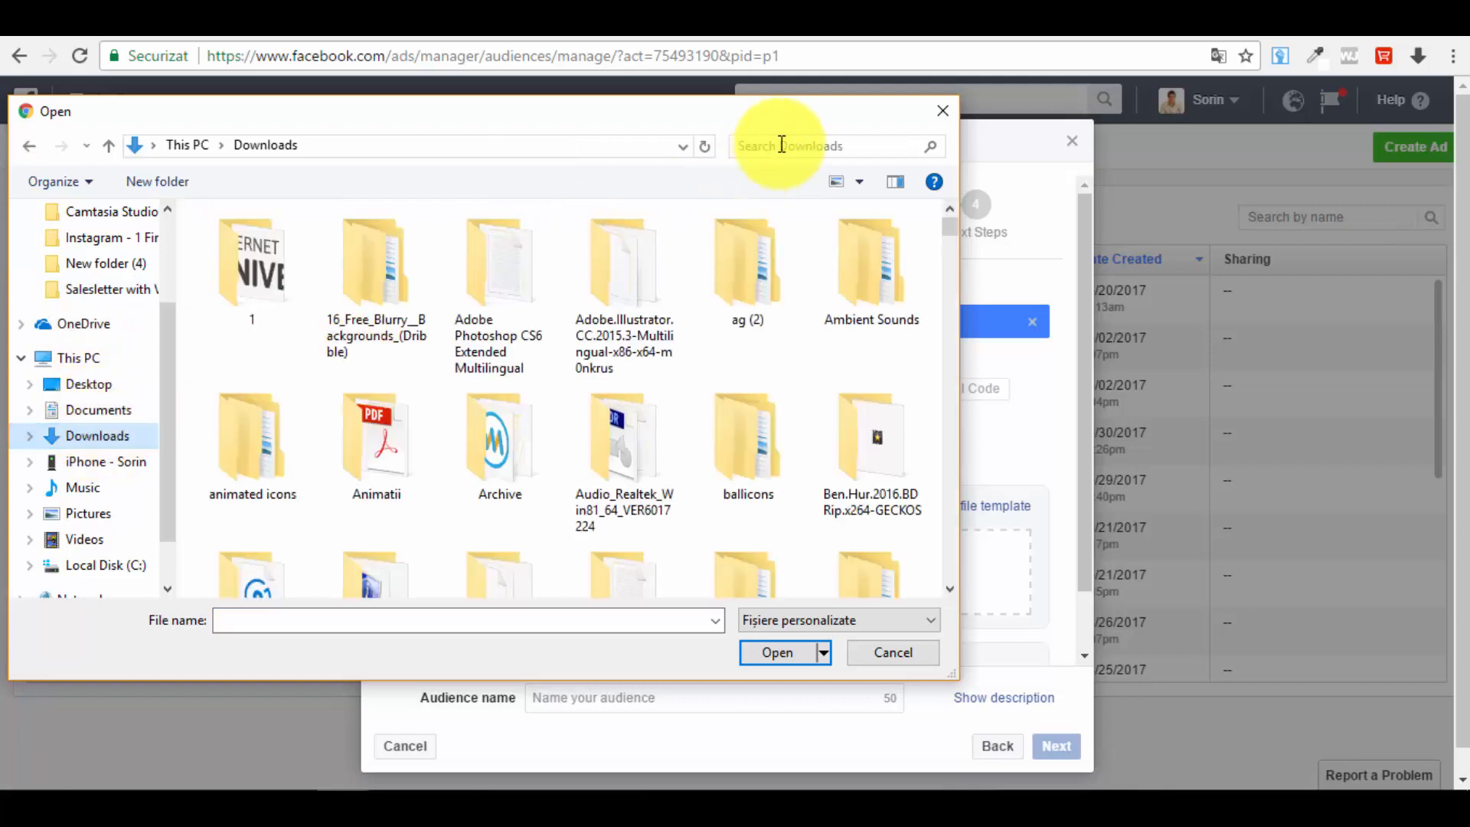
{"action": "left_click", "coordinate": [813, 141]}
{"action": "type", "text": "ipa"}
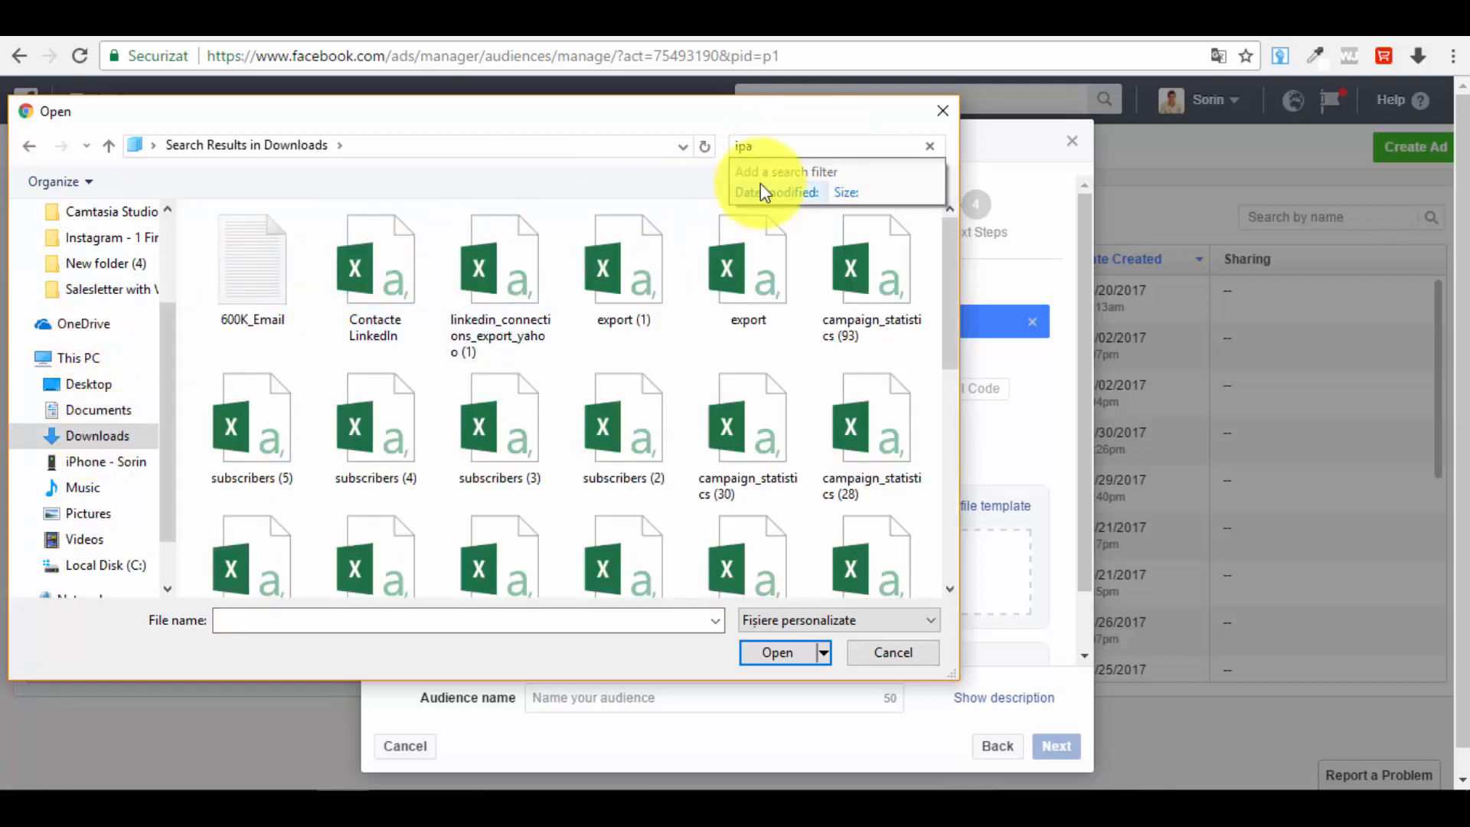
{"action": "left_click", "coordinate": [804, 145]}
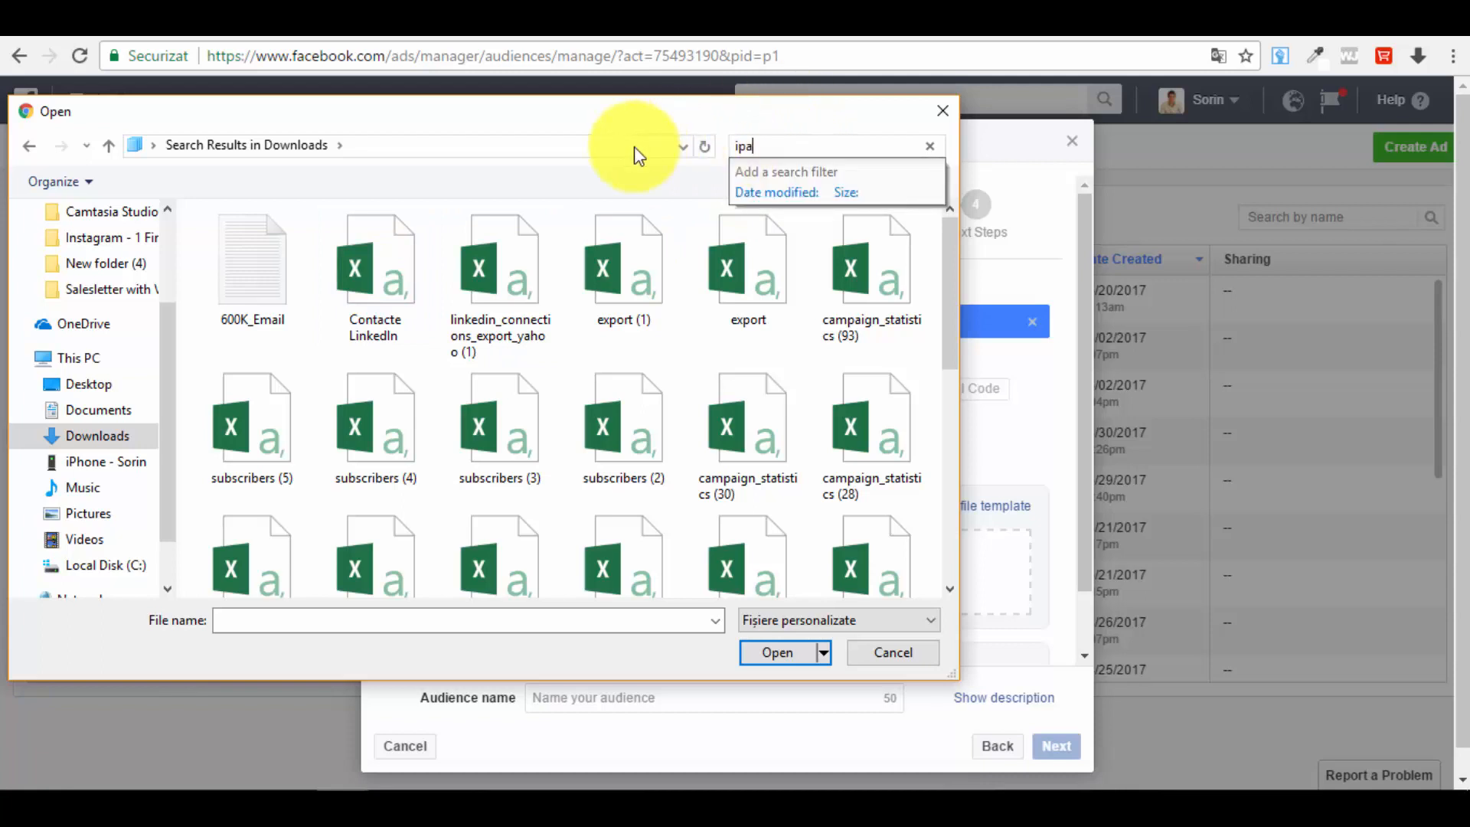
{"action": "key", "text": "BackSpace"}
{"action": "key", "text": "BackSpace"}
{"action": "key", "text": "BackSpace"}
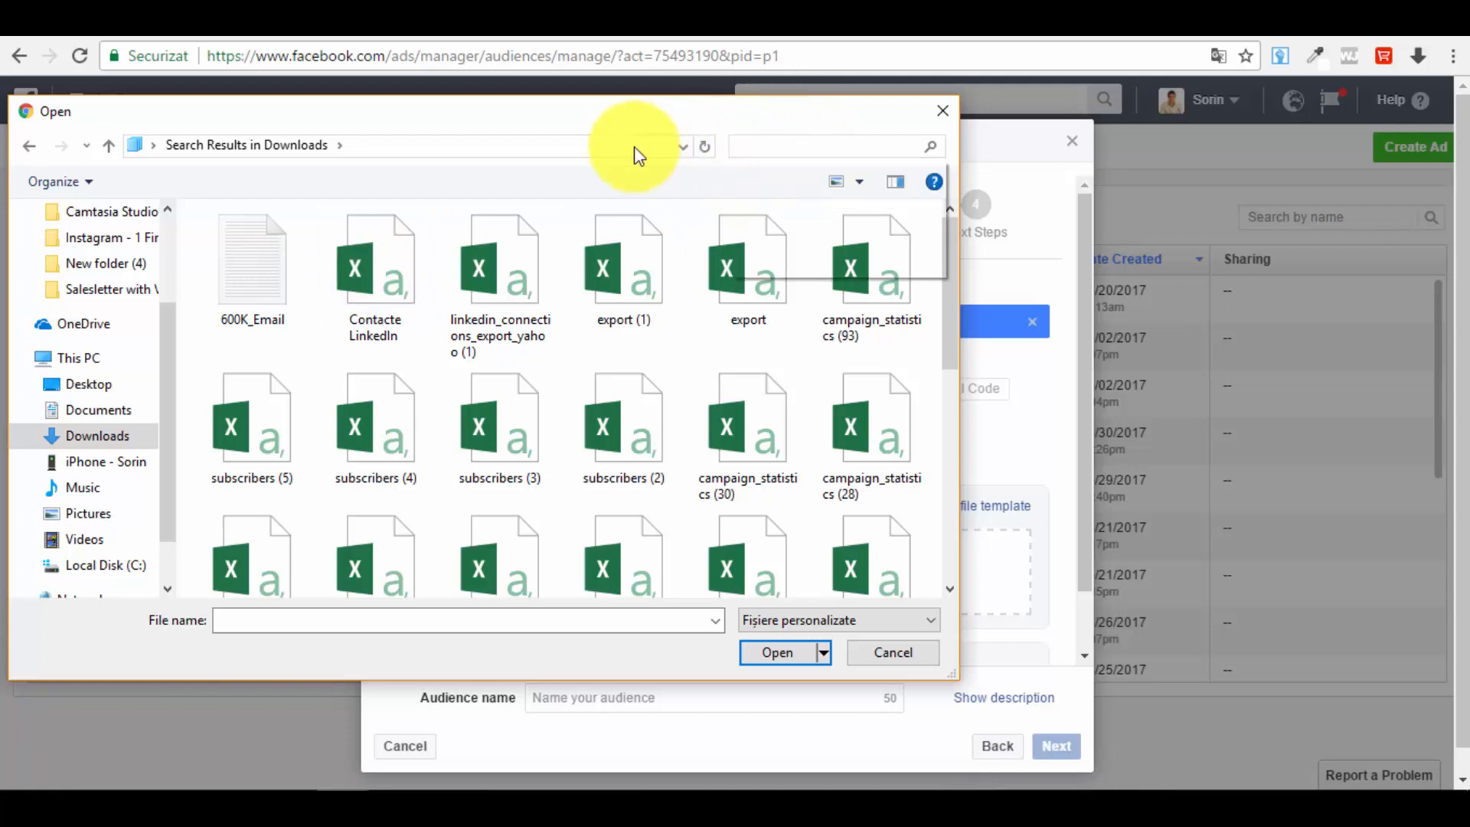
{"action": "type", "text": "Info"}
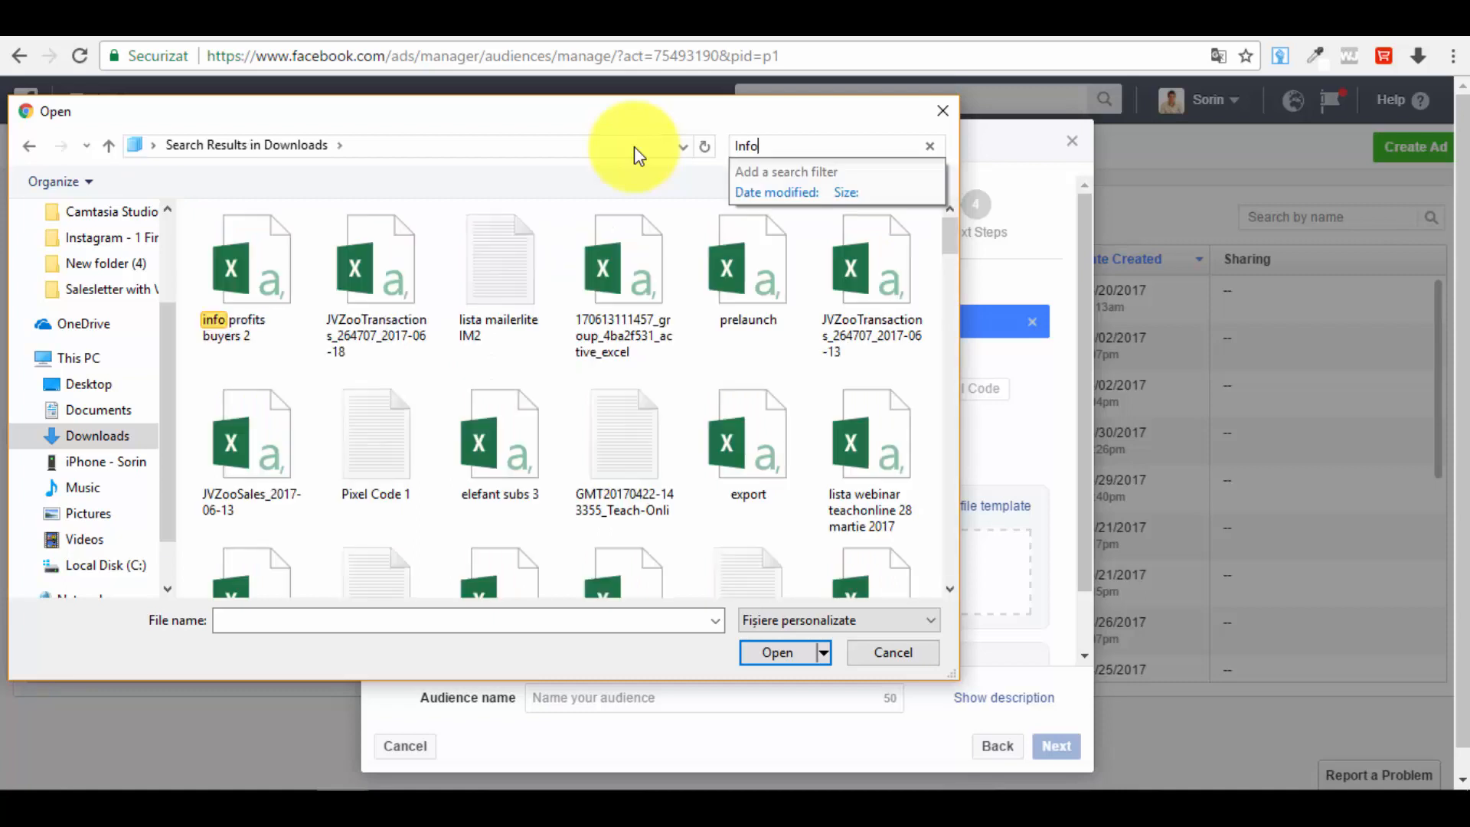
{"action": "left_click", "coordinate": [258, 237]}
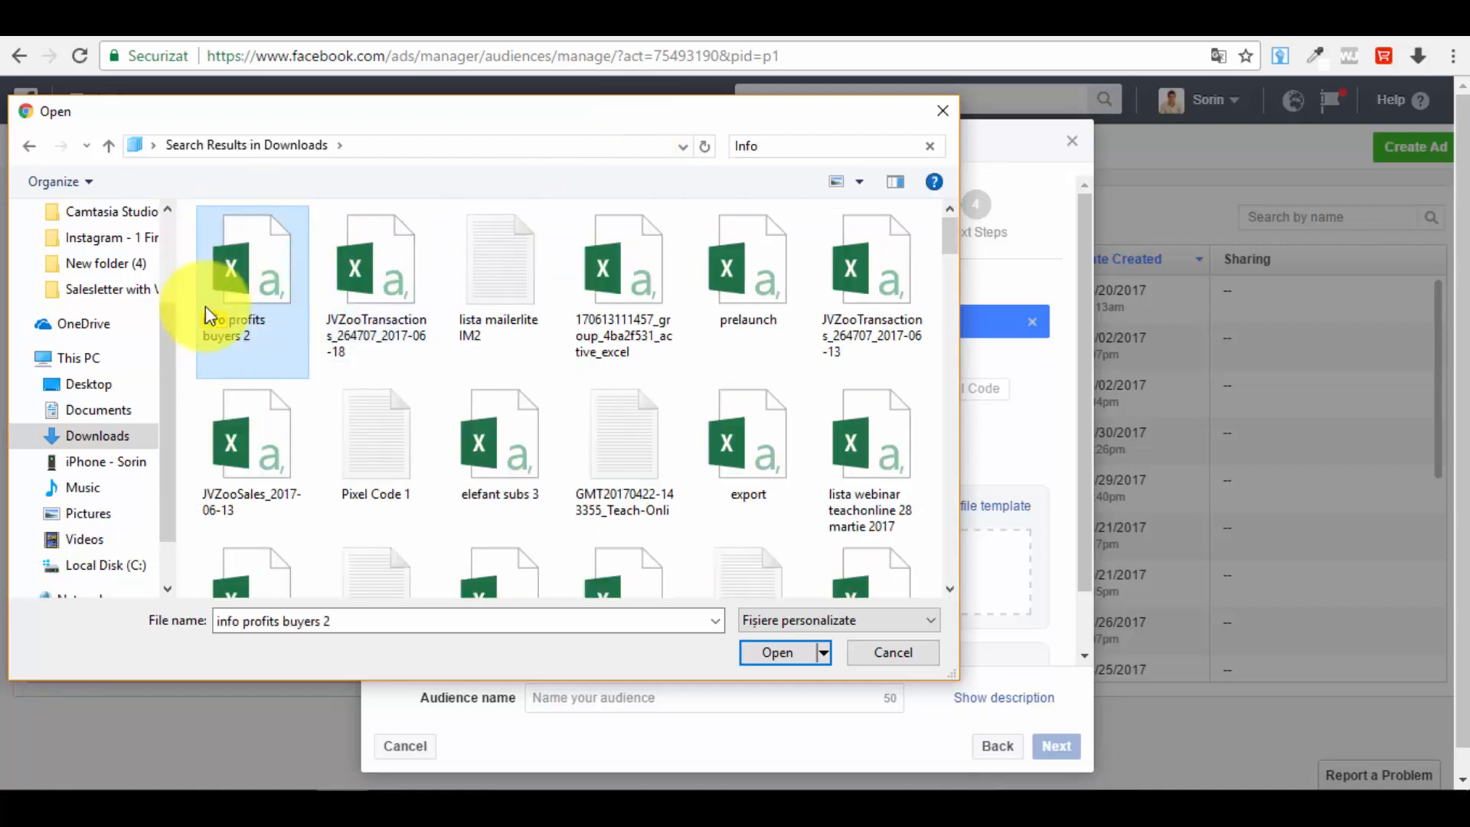
{"action": "left_click", "coordinate": [787, 657]}
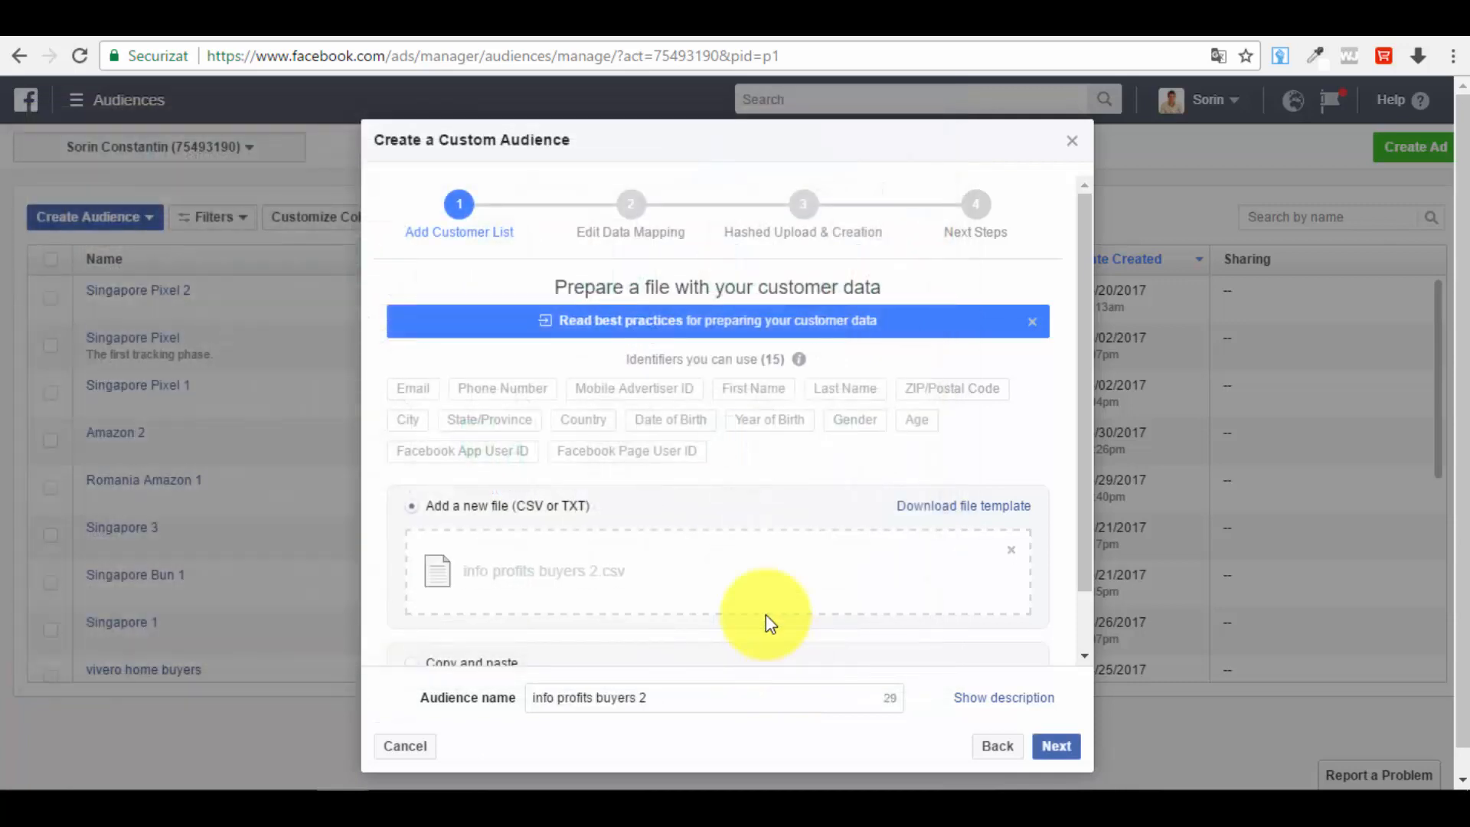
{"action": "left_click", "coordinate": [1057, 747]}
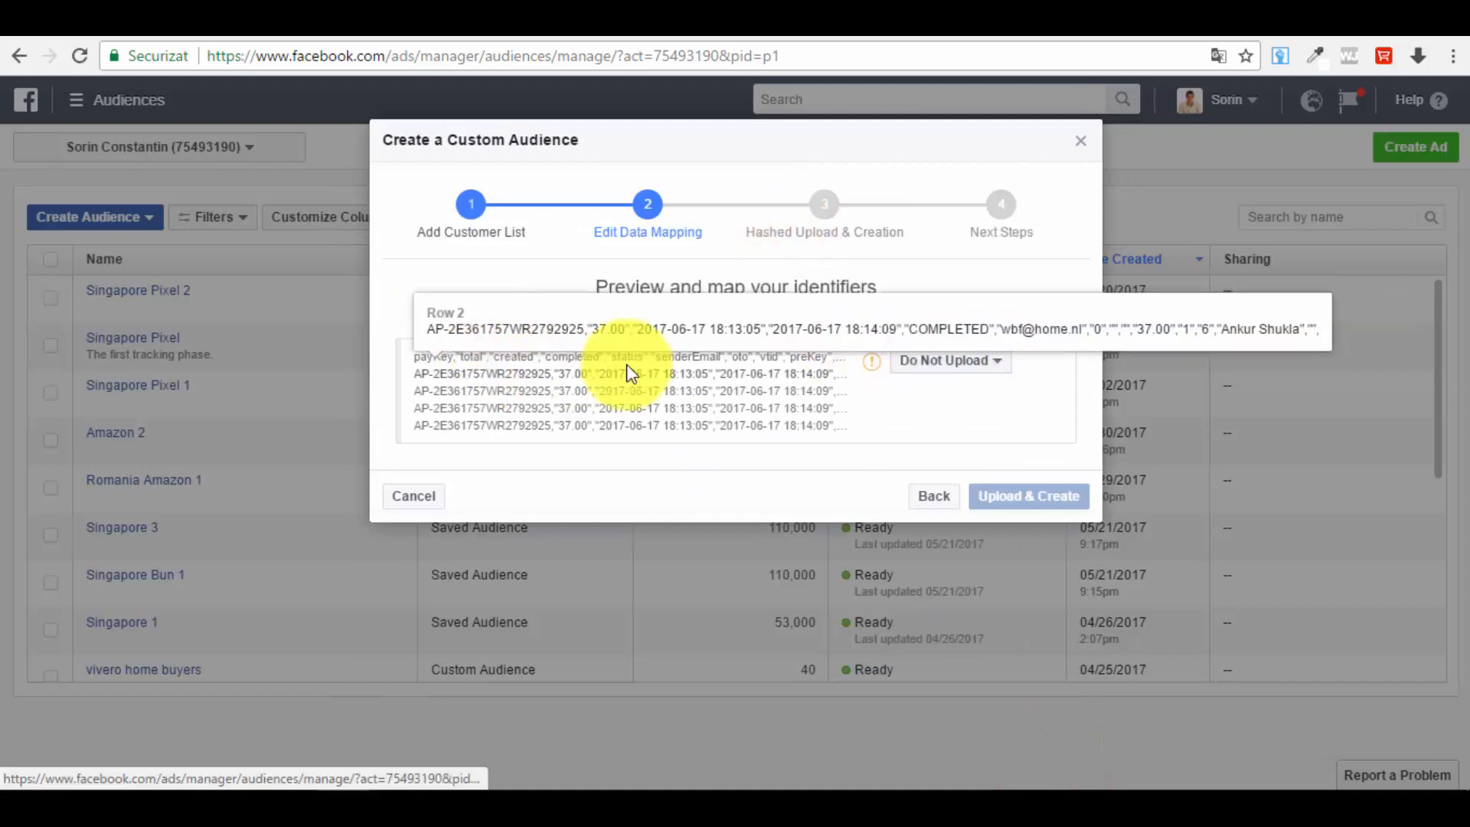
Step: Map the file's first column to Email, then cancel the customer-file audience
{"action": "left_click", "coordinate": [963, 363]}
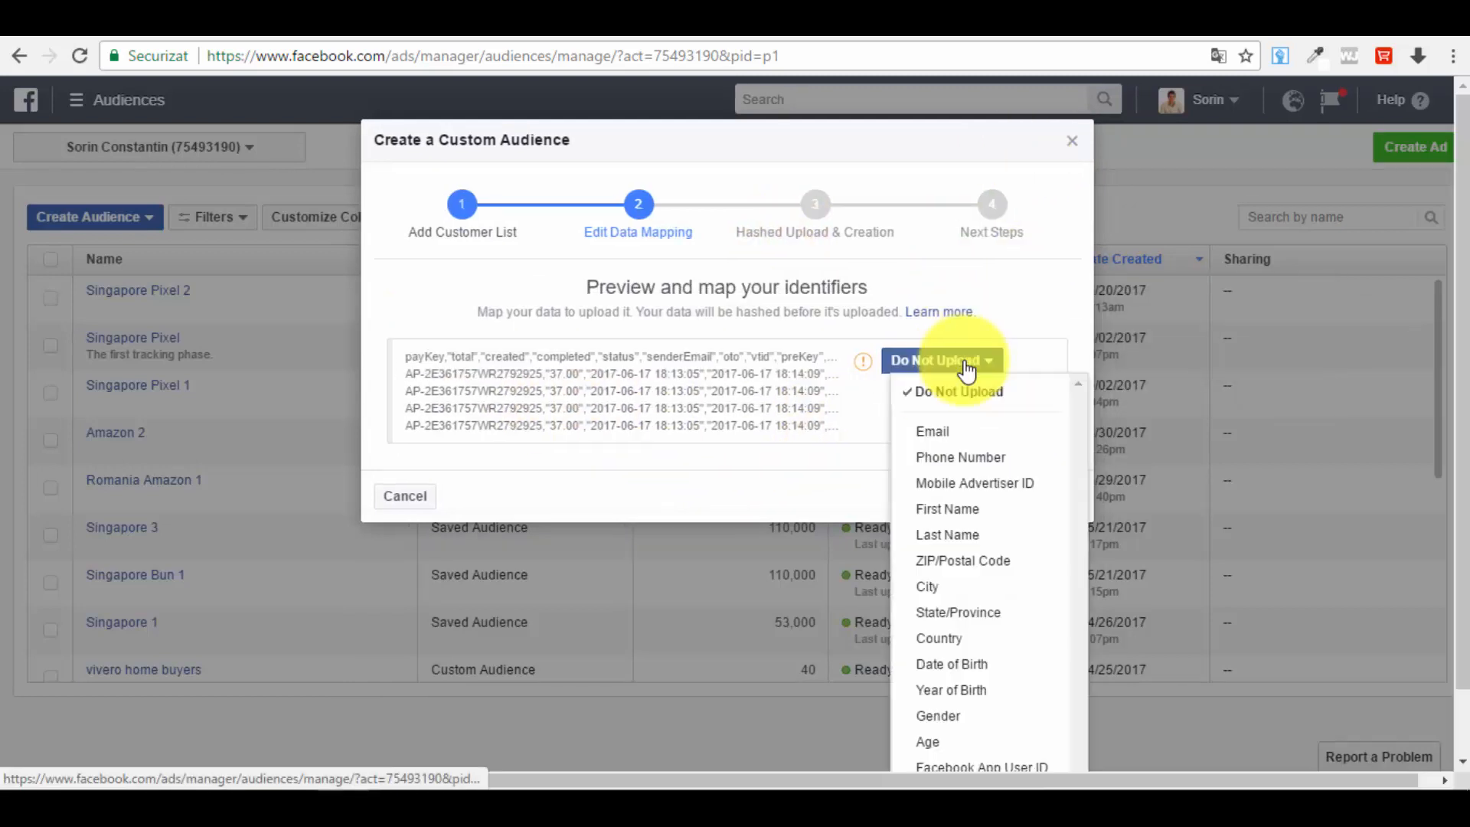
{"action": "left_click", "coordinate": [963, 434]}
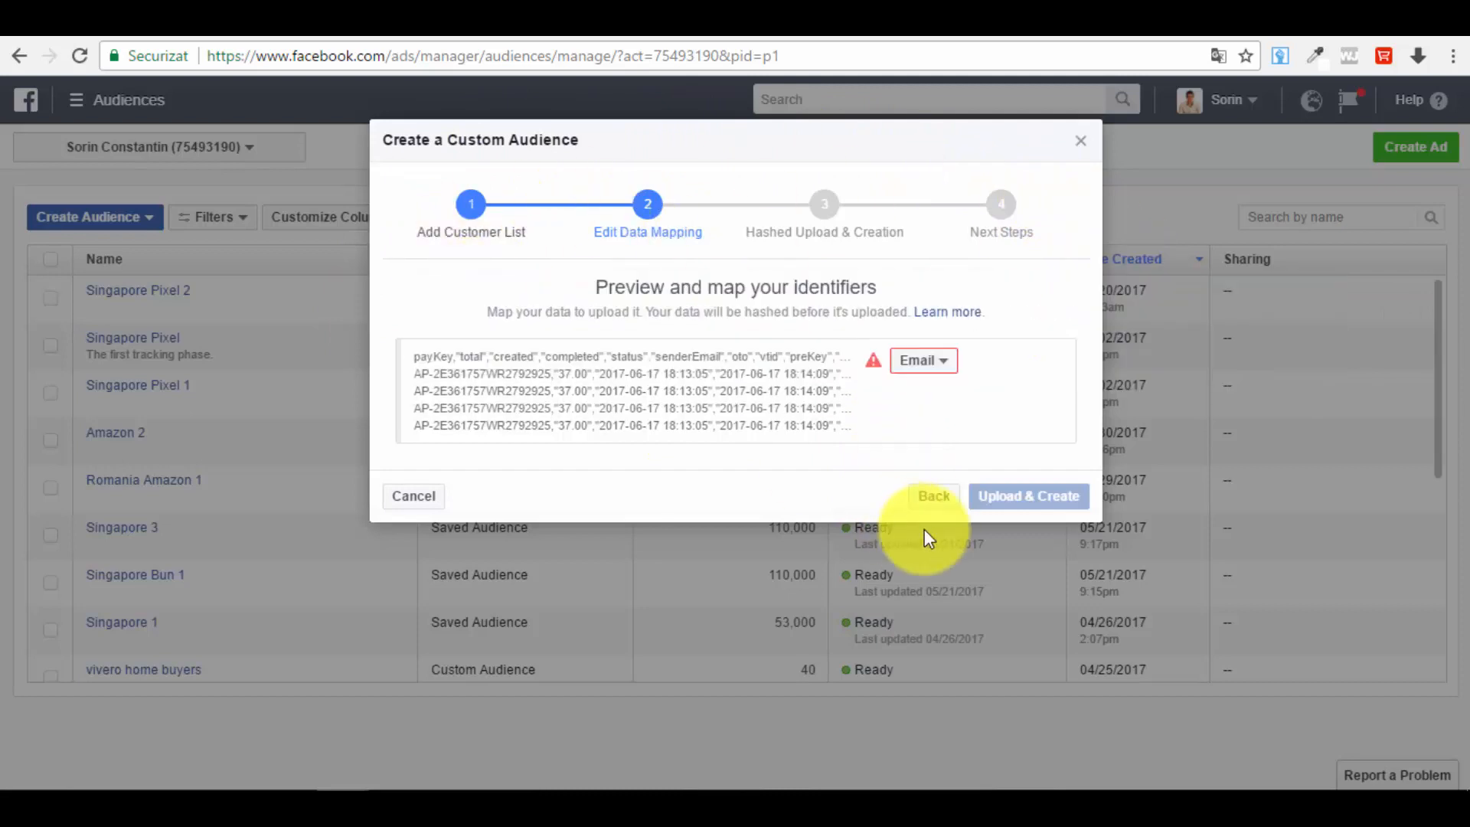
{"action": "left_click", "coordinate": [412, 496]}
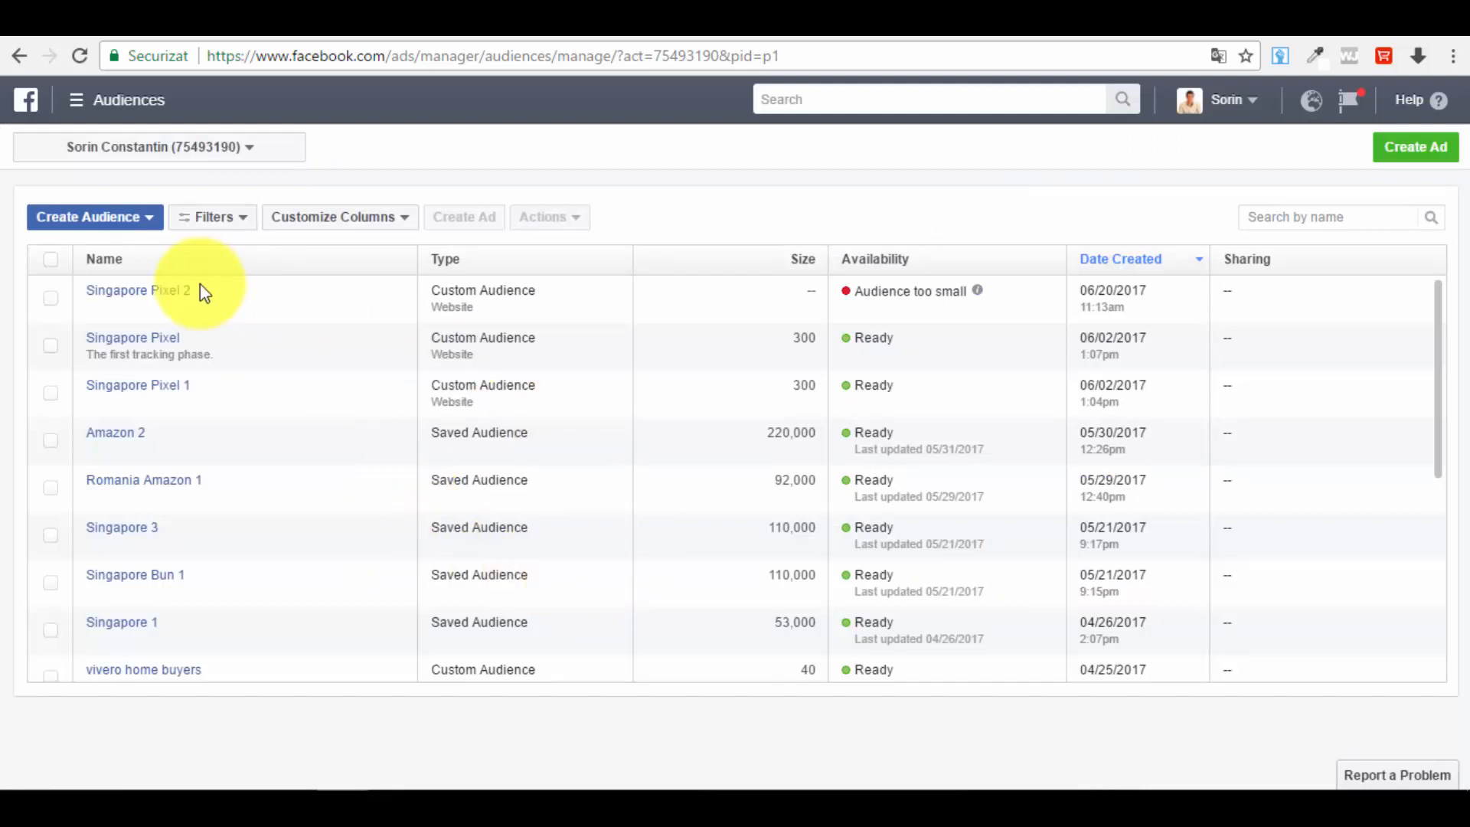
Step: Start a new Website Traffic custom audience and set its website traffic to Custom Combination
{"action": "left_click", "coordinate": [130, 217]}
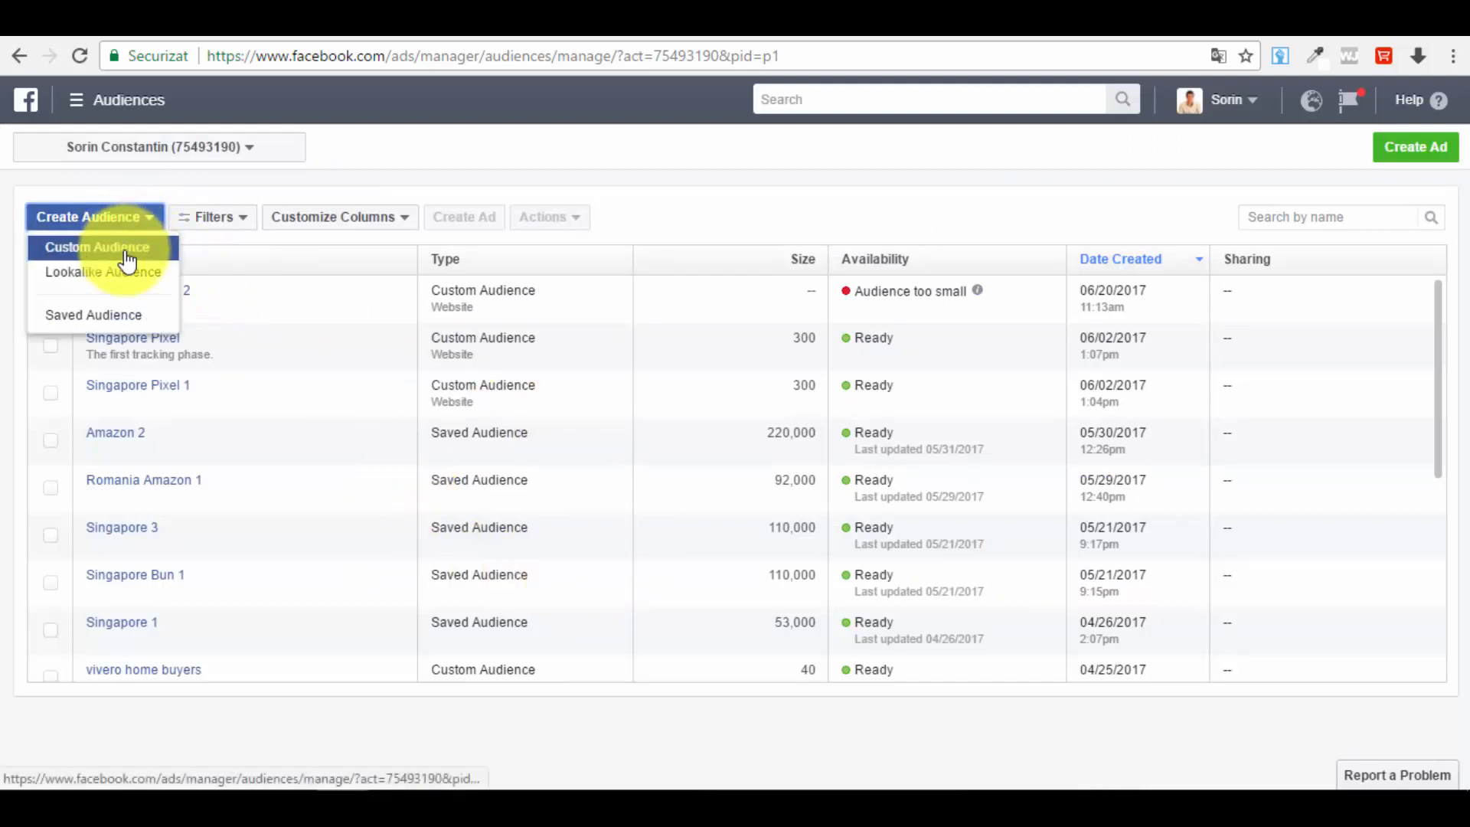
{"action": "left_click", "coordinate": [129, 249]}
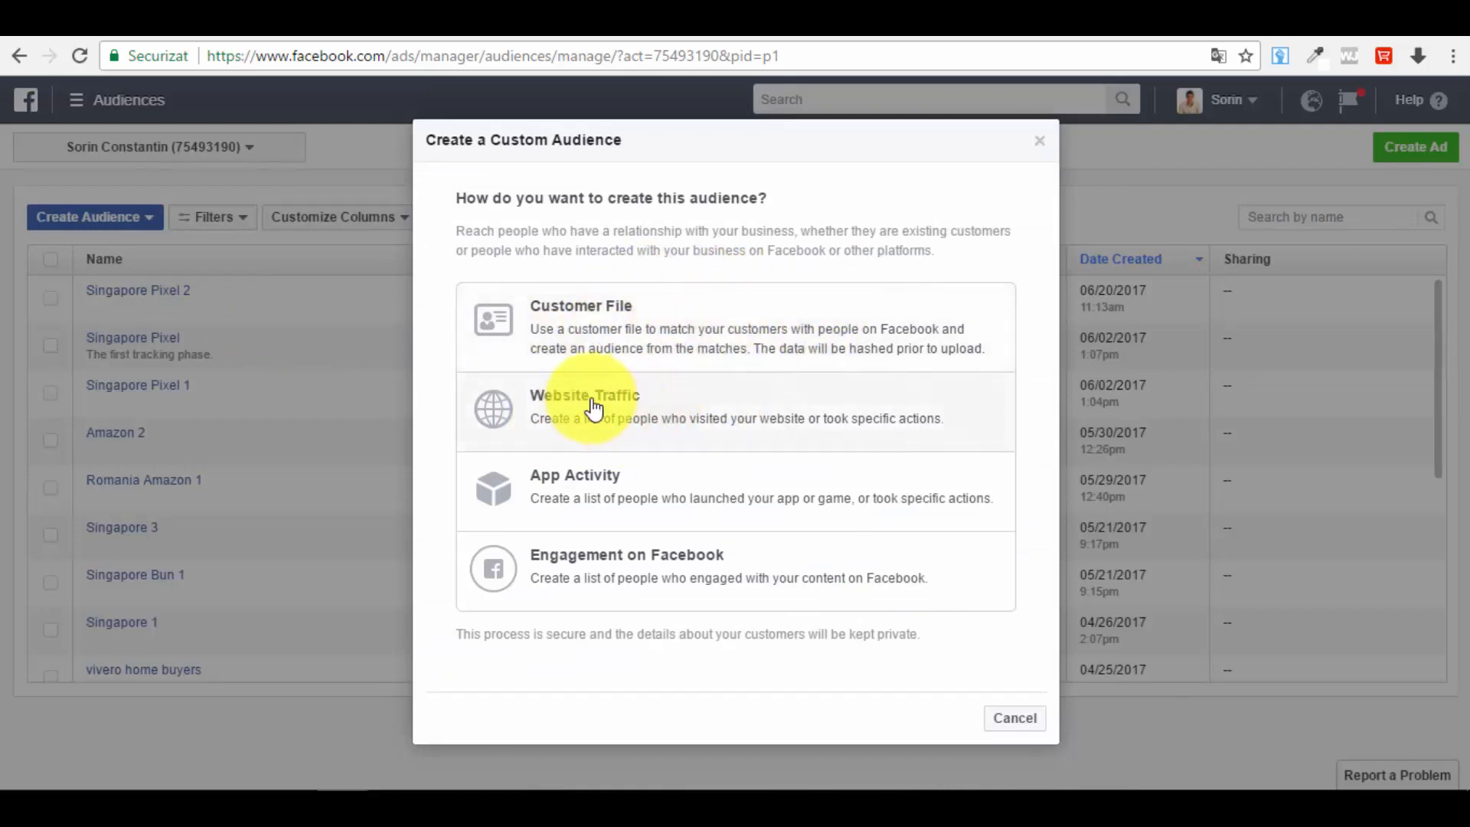
{"action": "left_click", "coordinate": [653, 417]}
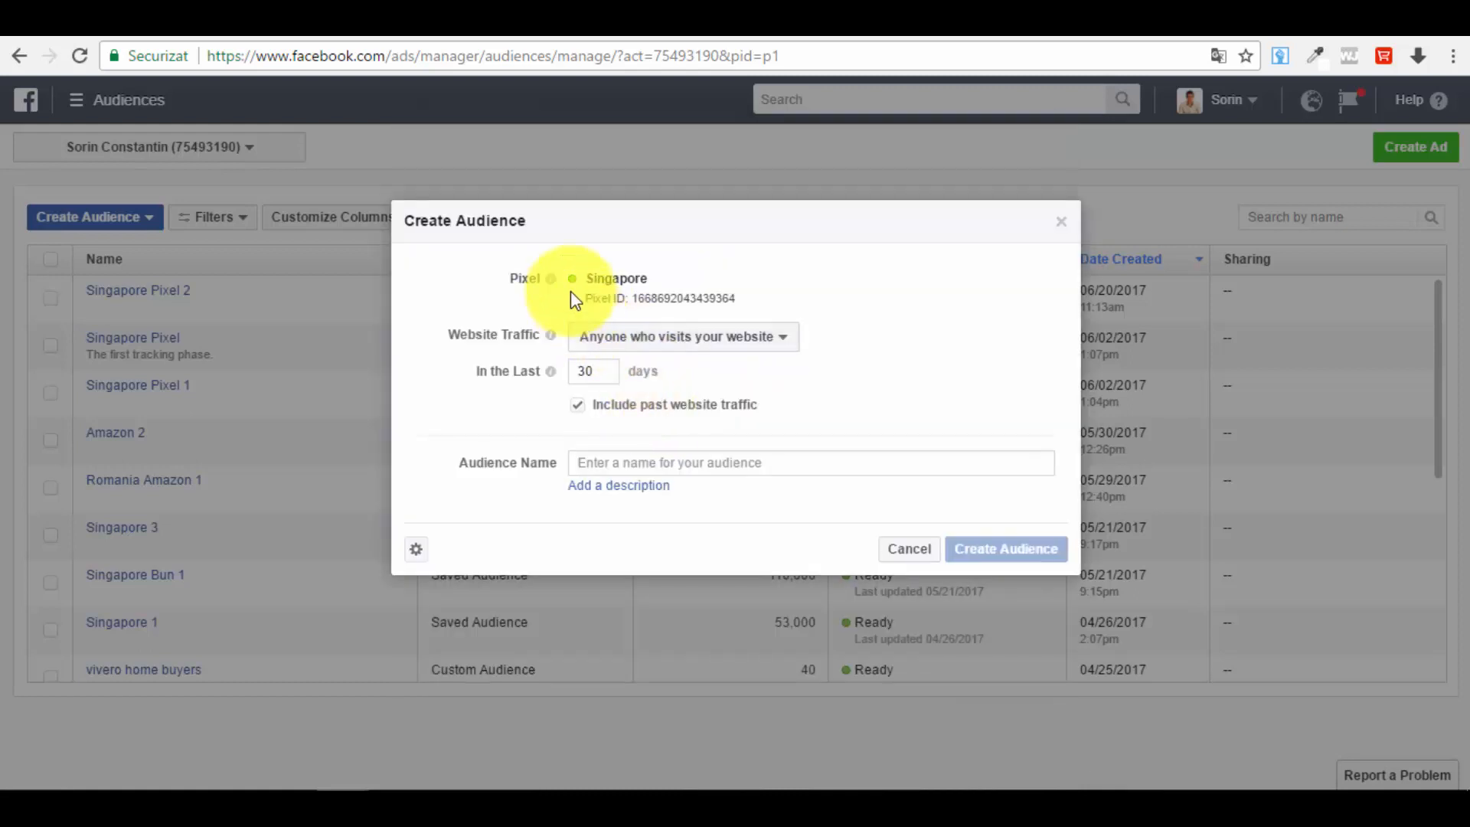
{"action": "mouse_move", "coordinate": [556, 280]}
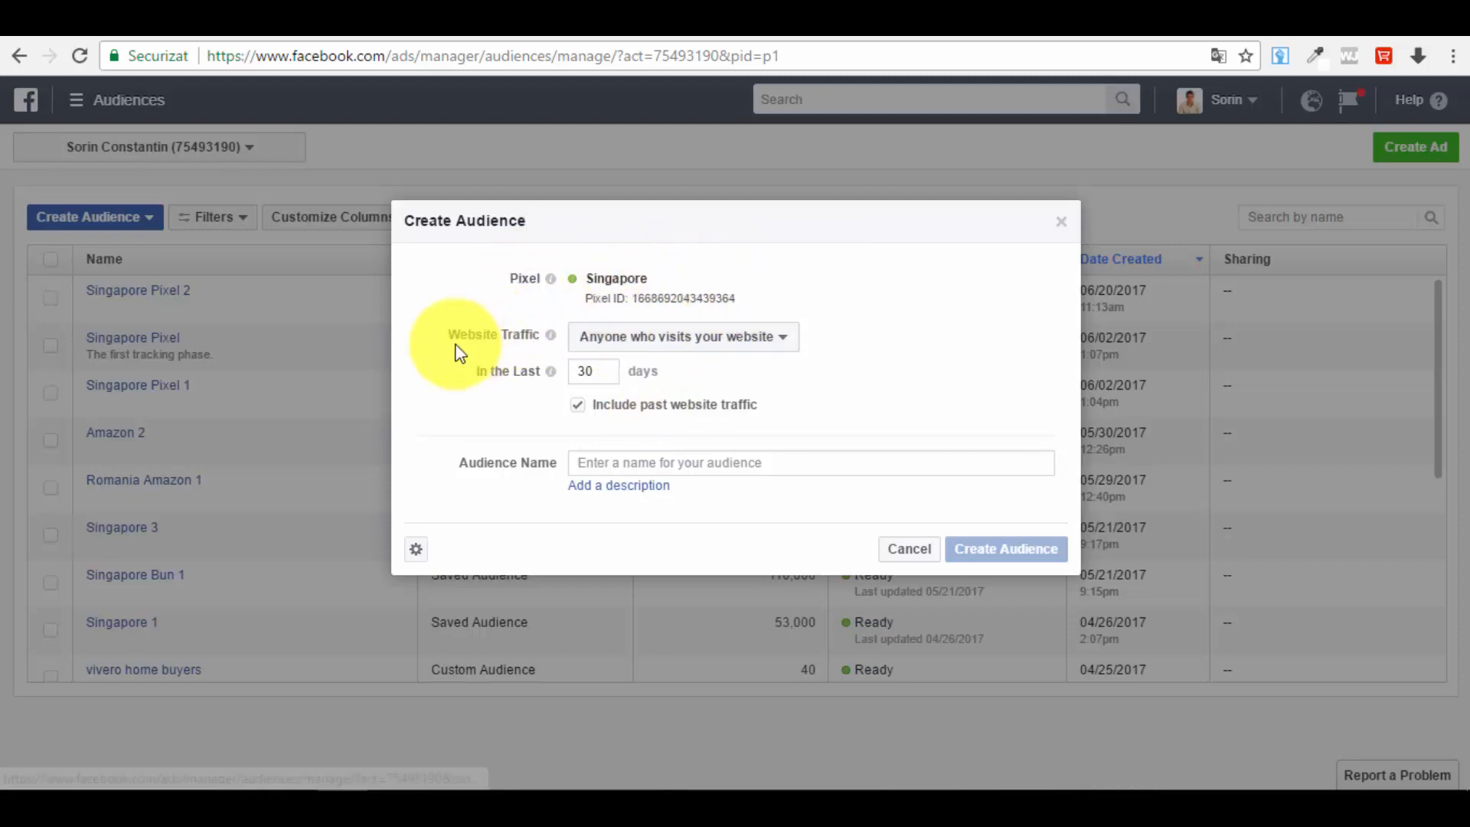
{"action": "left_click", "coordinate": [695, 342]}
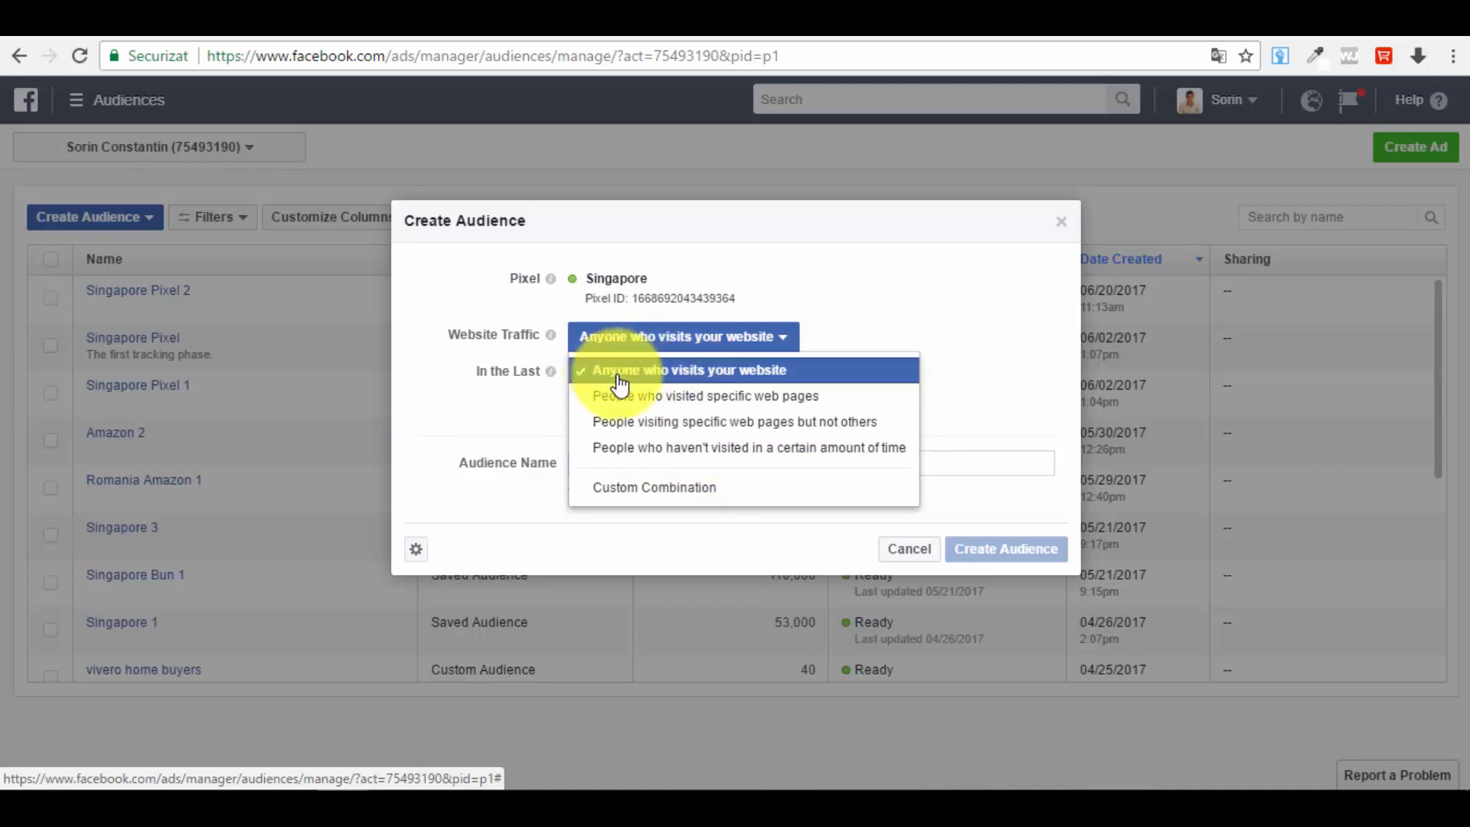
{"action": "left_click", "coordinate": [642, 493]}
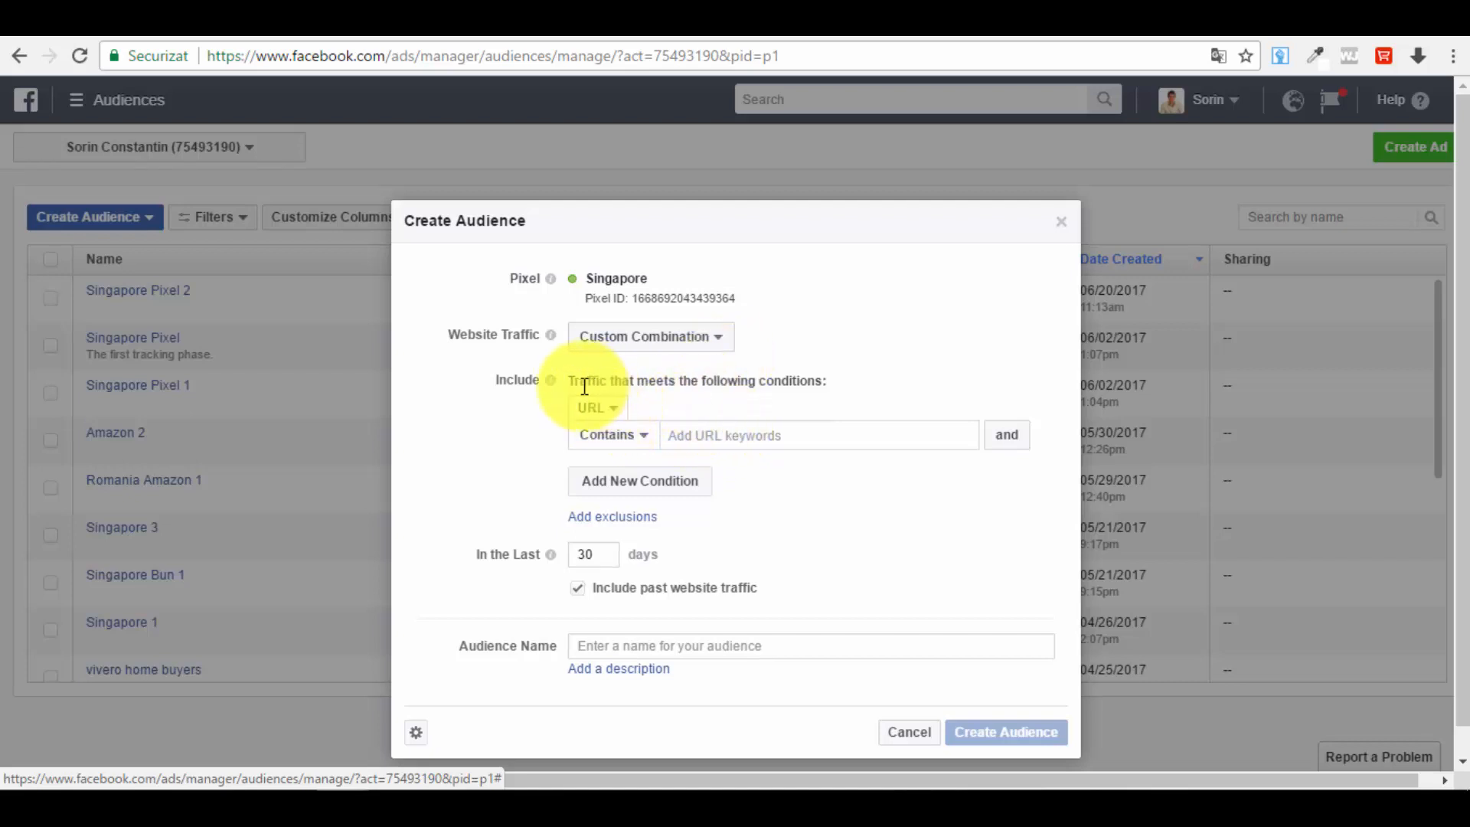
Step: Switch the first include condition from URL to Event and choose the Purchase event
{"action": "left_click", "coordinate": [626, 413]}
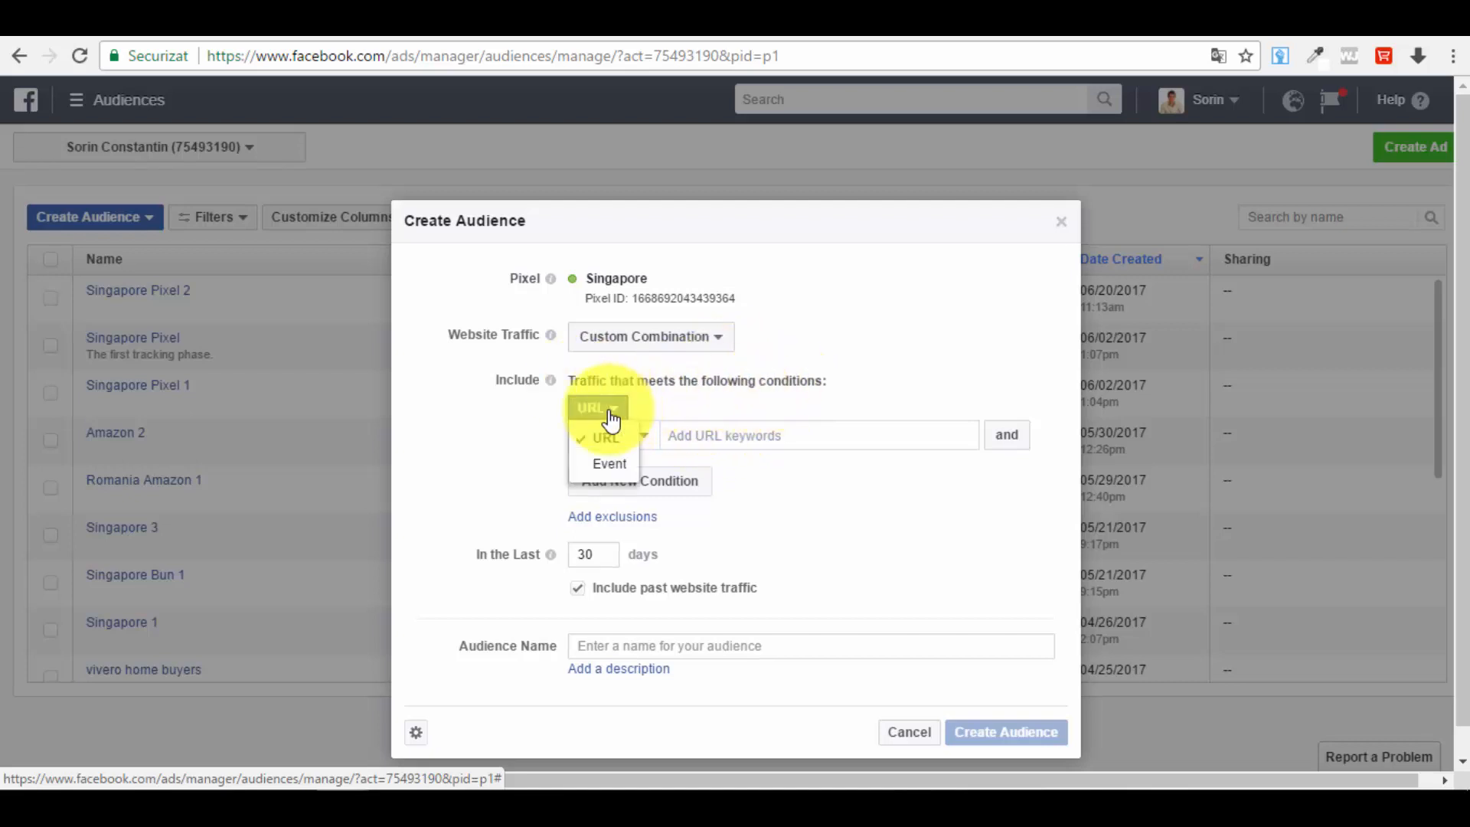
{"action": "left_click", "coordinate": [617, 469]}
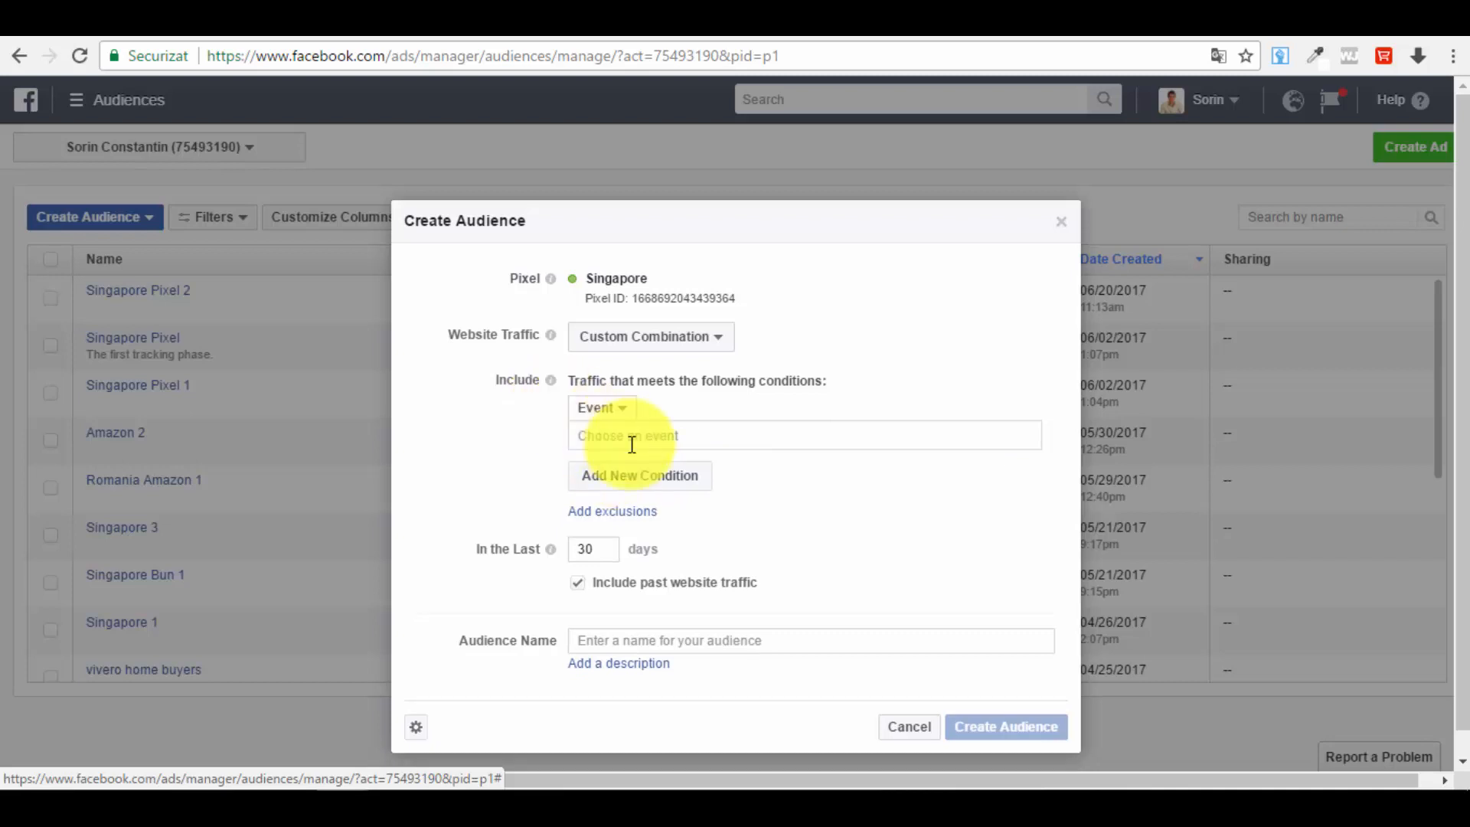
{"action": "left_click", "coordinate": [621, 440]}
{"action": "left_click", "coordinate": [647, 524]}
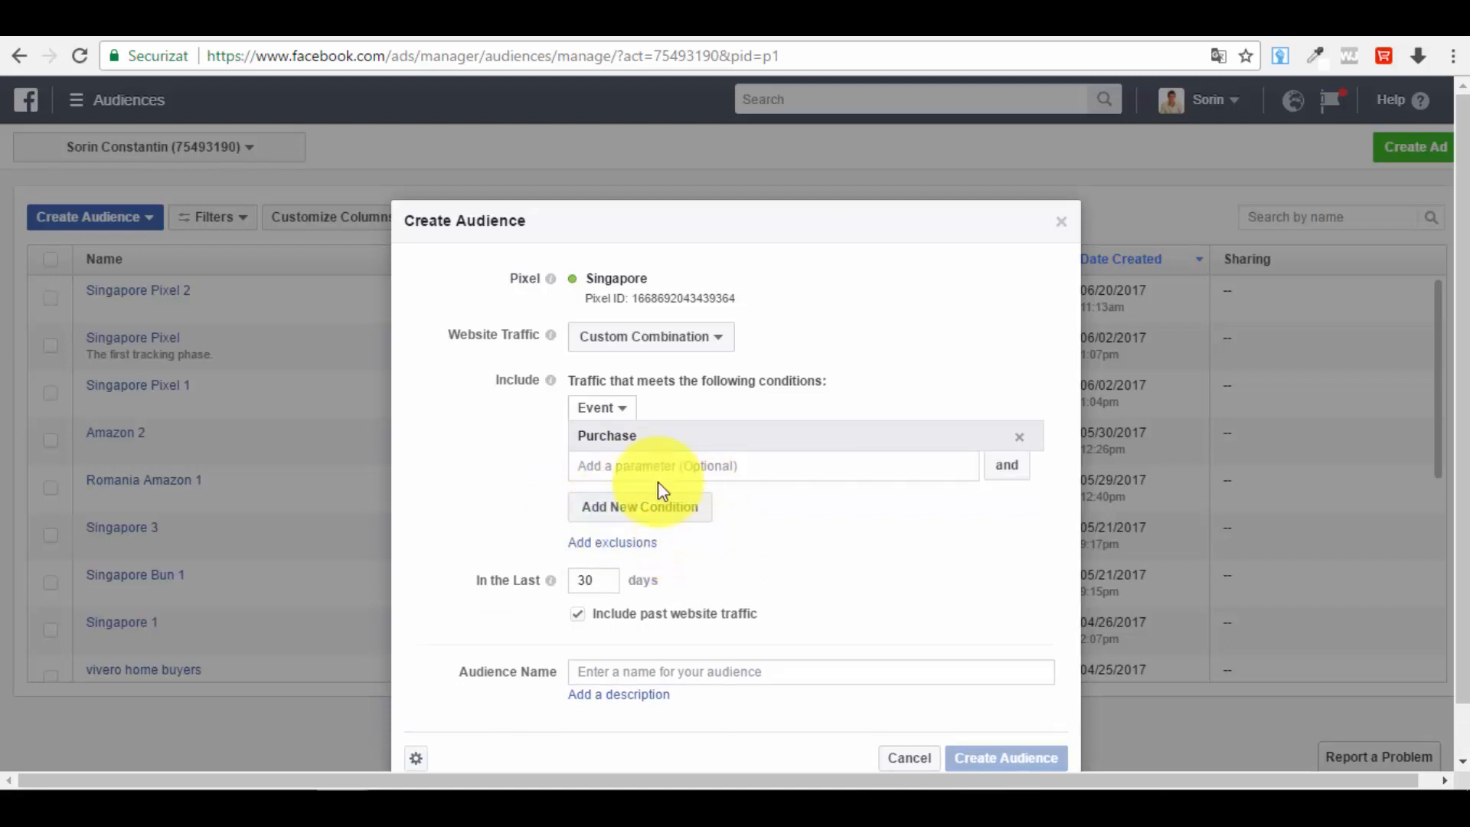
Step: Add a second include condition of type Event and choose the PageView event
{"action": "left_click", "coordinate": [659, 511]}
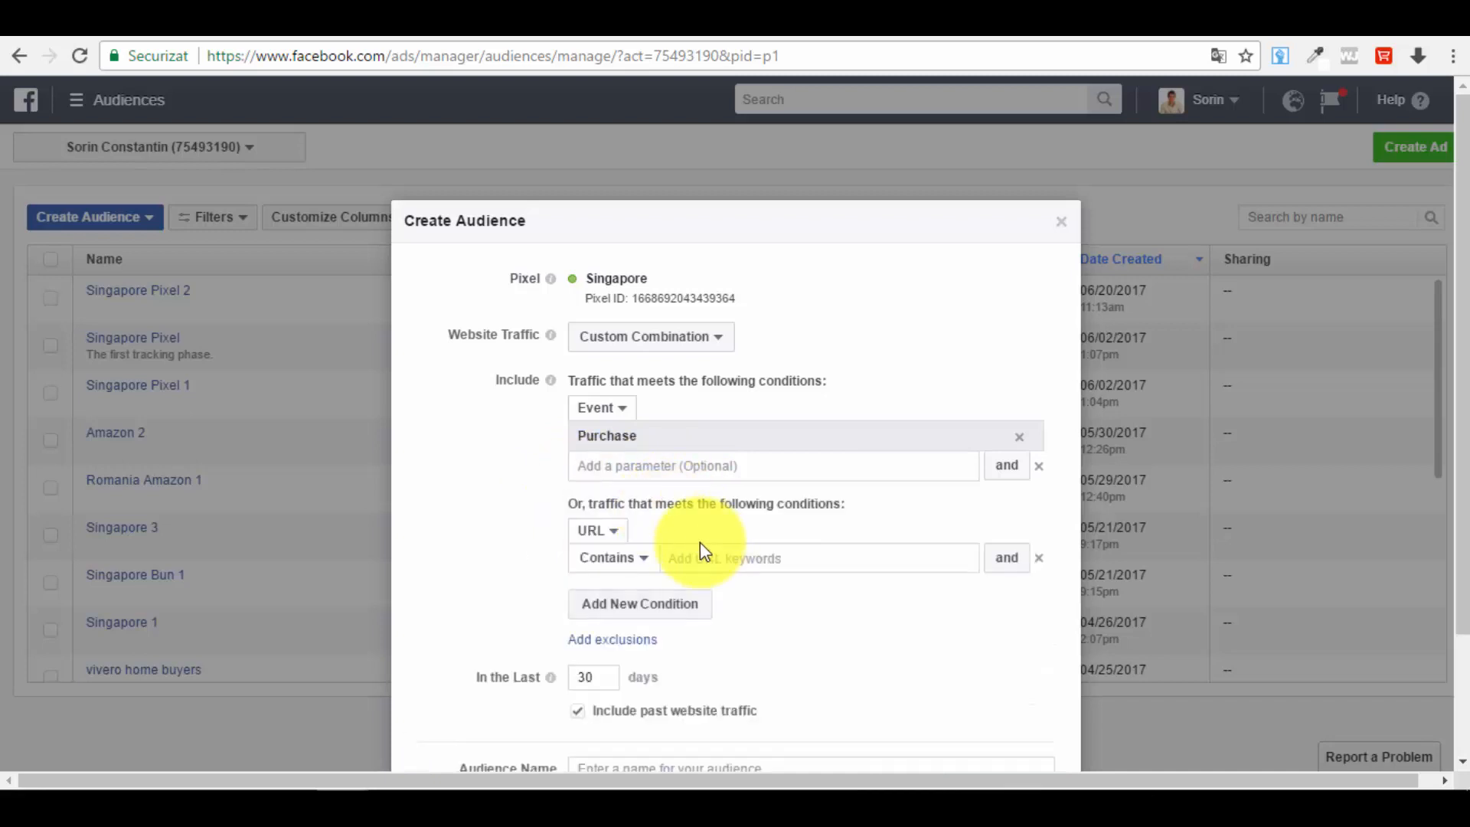
{"action": "left_click", "coordinate": [601, 532]}
{"action": "left_click", "coordinate": [605, 597]}
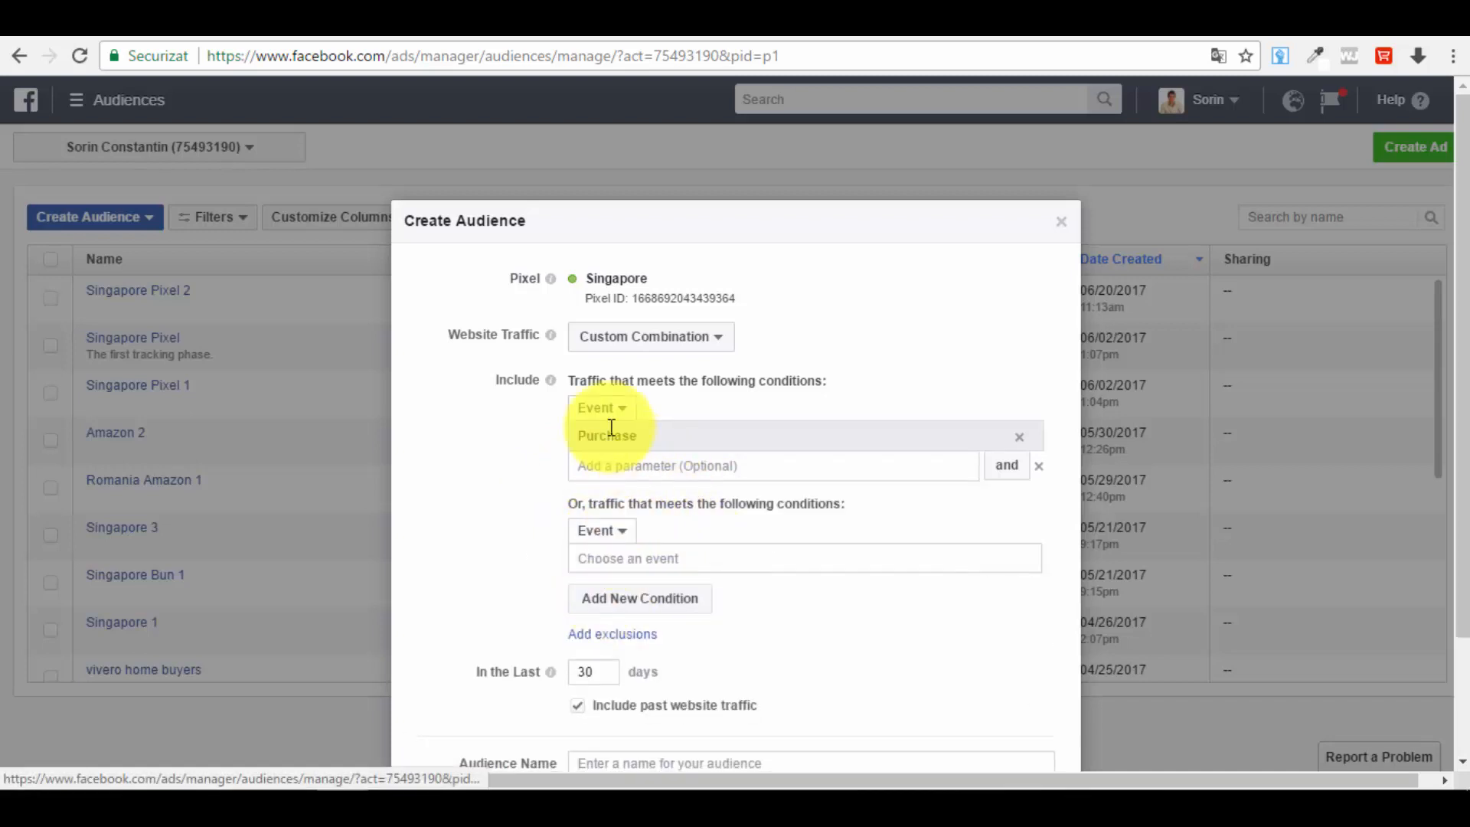
{"action": "left_click", "coordinate": [618, 536]}
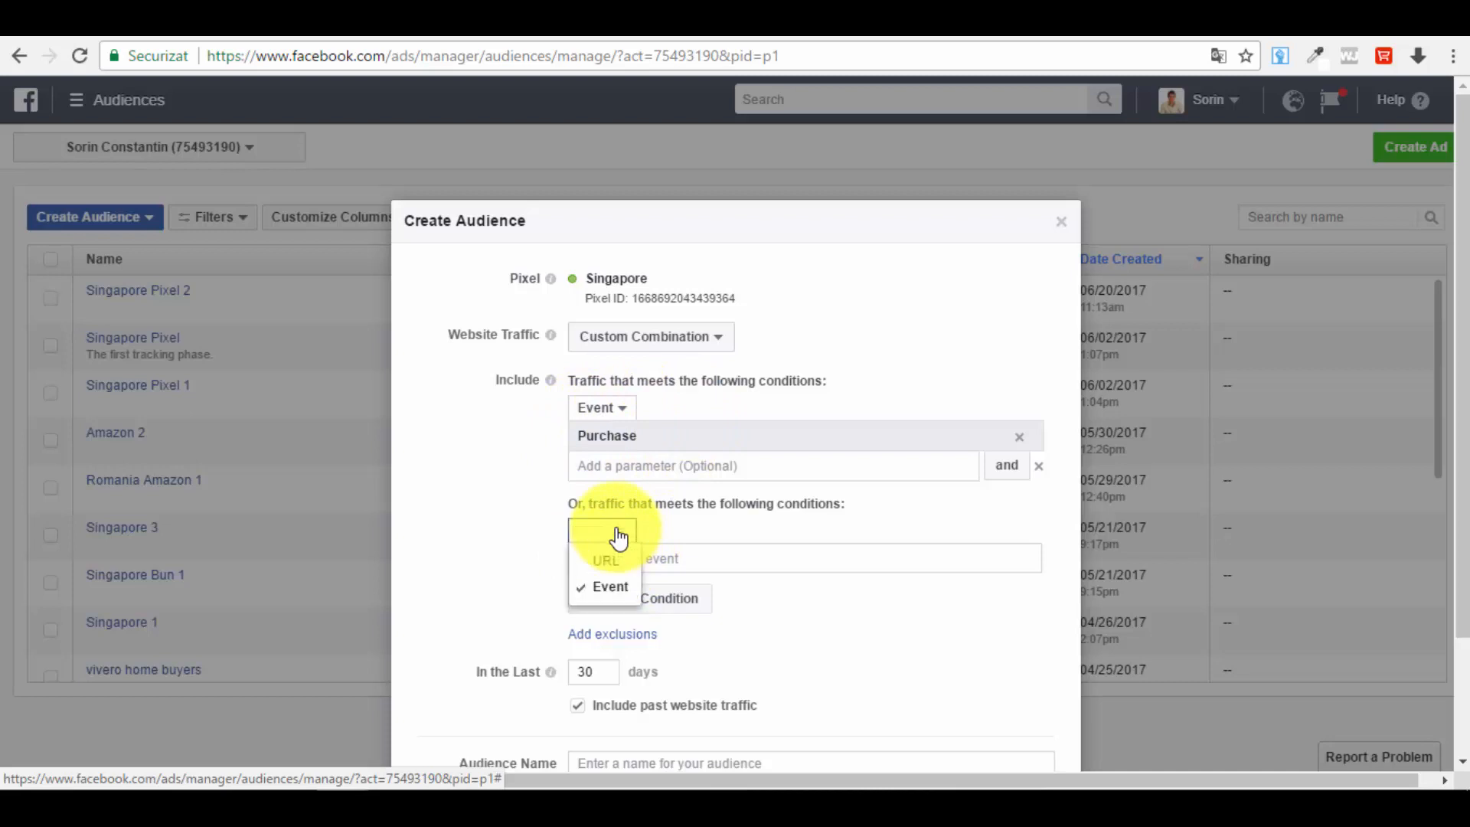
{"action": "left_click", "coordinate": [710, 541]}
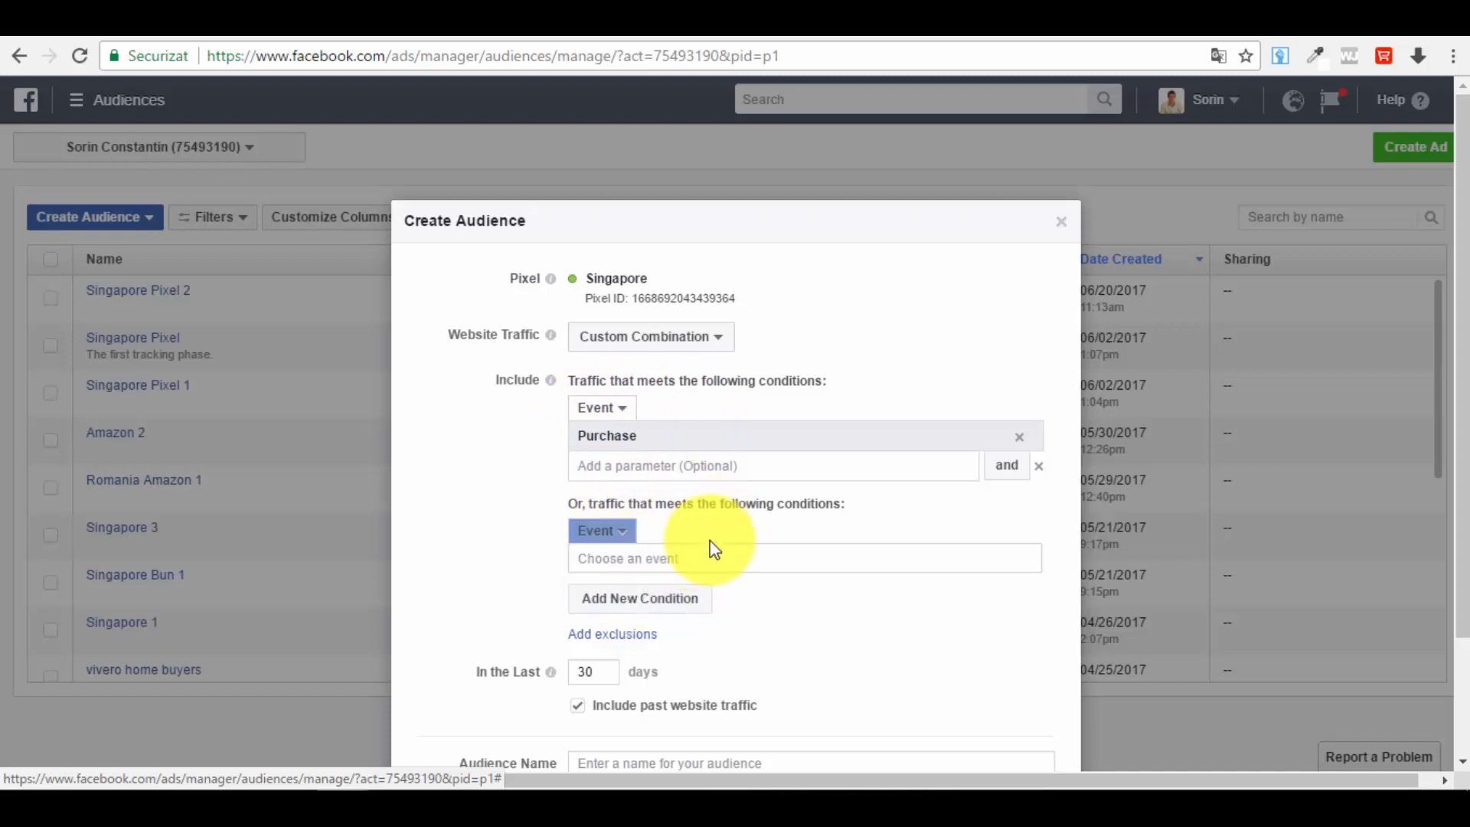
{"action": "left_click", "coordinate": [689, 565]}
{"action": "left_click", "coordinate": [665, 624]}
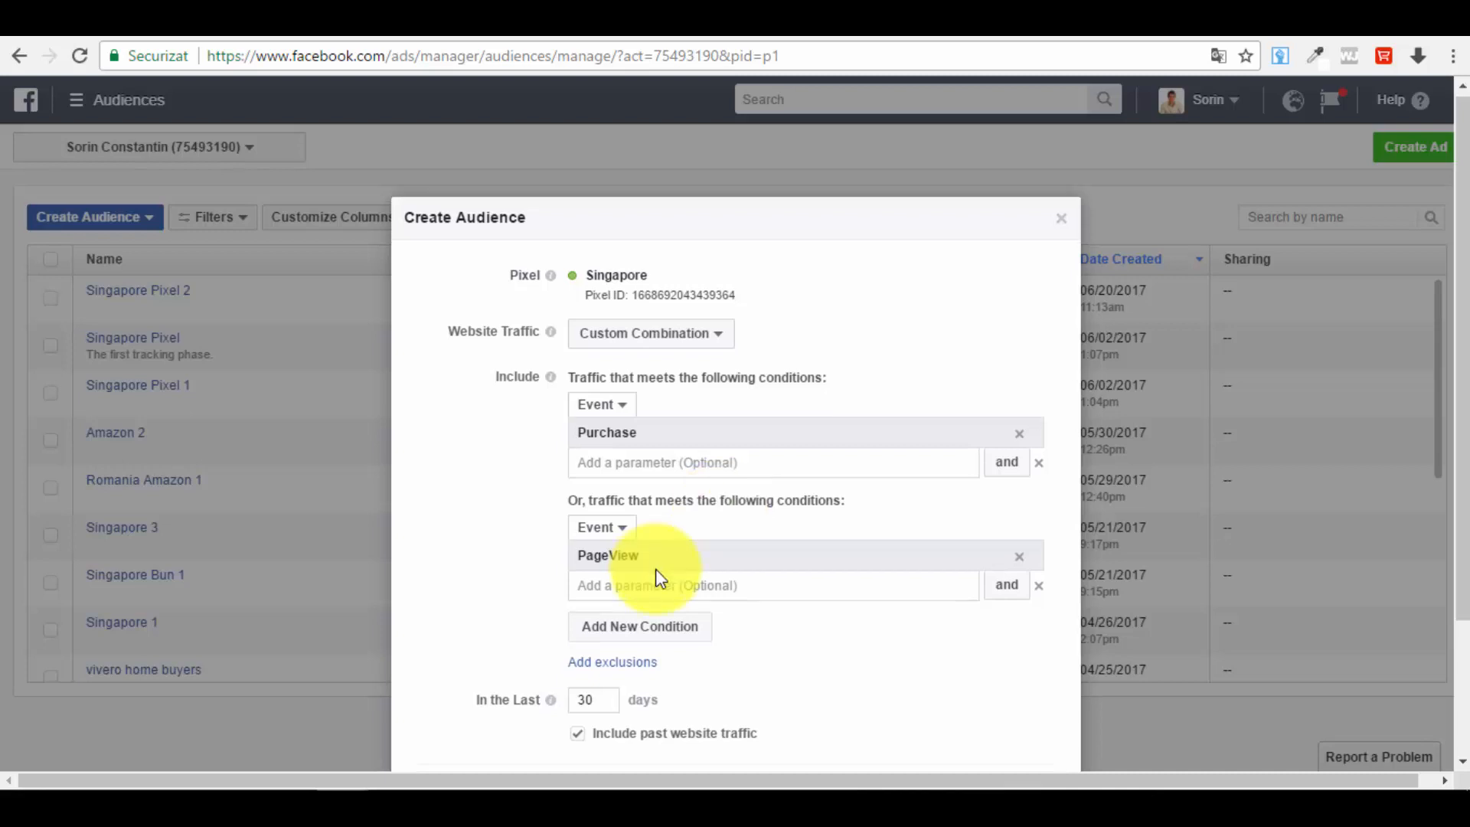
Step: Name the audience Singapore 4, create it and close the confirmation
{"action": "scroll", "coordinate": [655, 568], "scroll_direction": "down", "scroll_amount": 3}
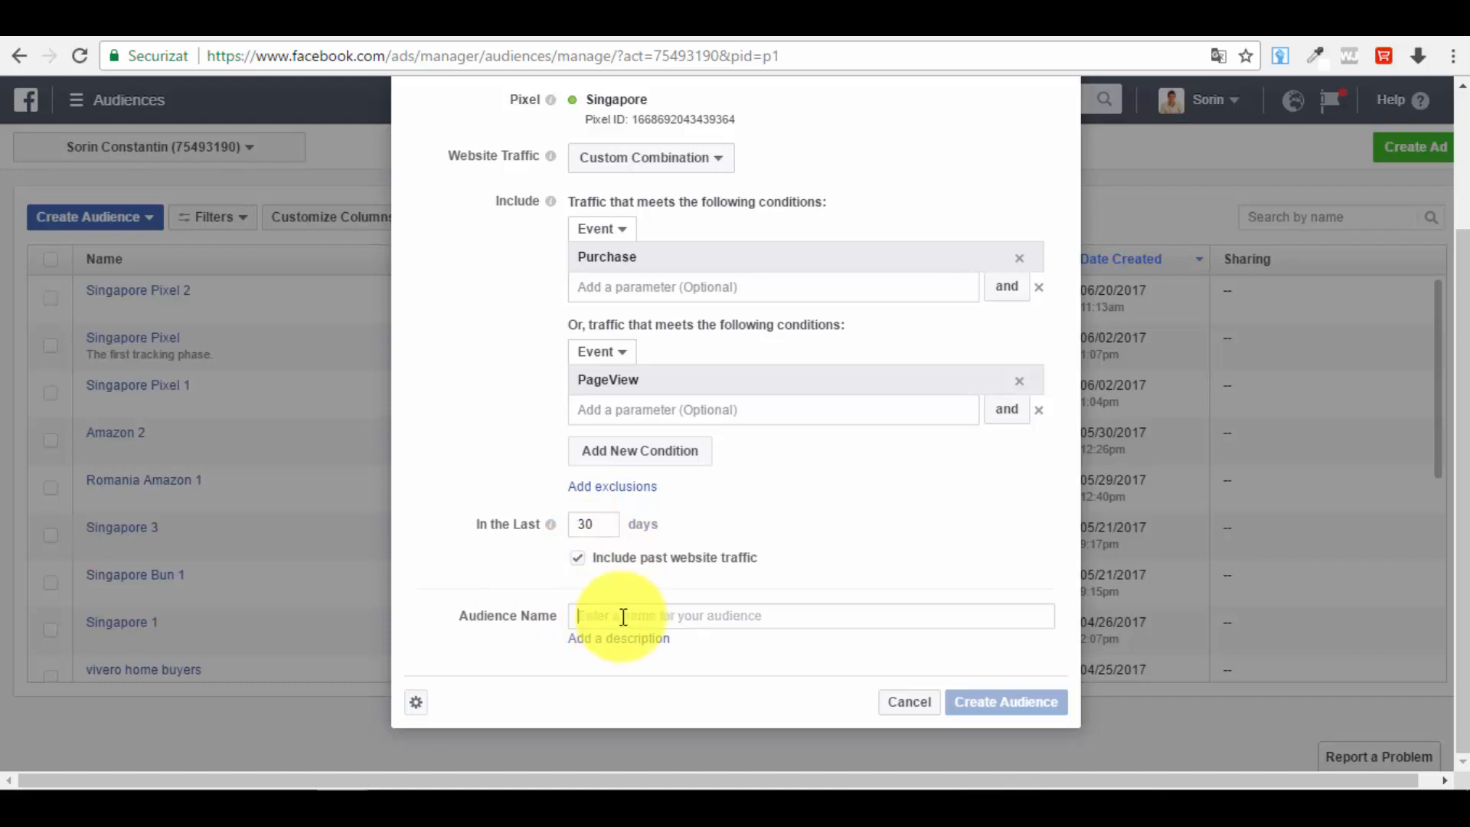
{"action": "left_click", "coordinate": [786, 610]}
{"action": "type", "text": "S"}
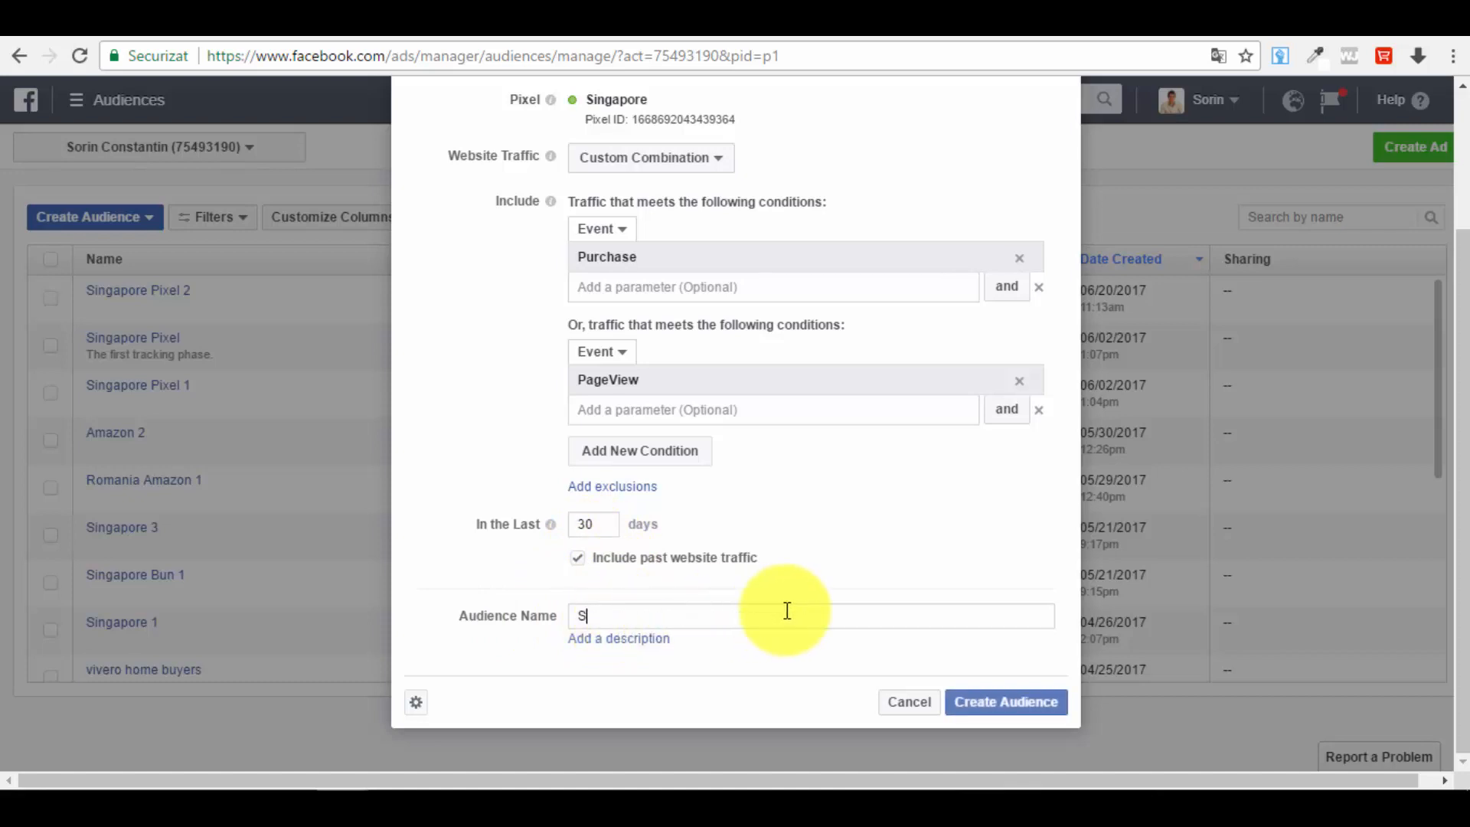
{"action": "type", "text": "ingapore 4"}
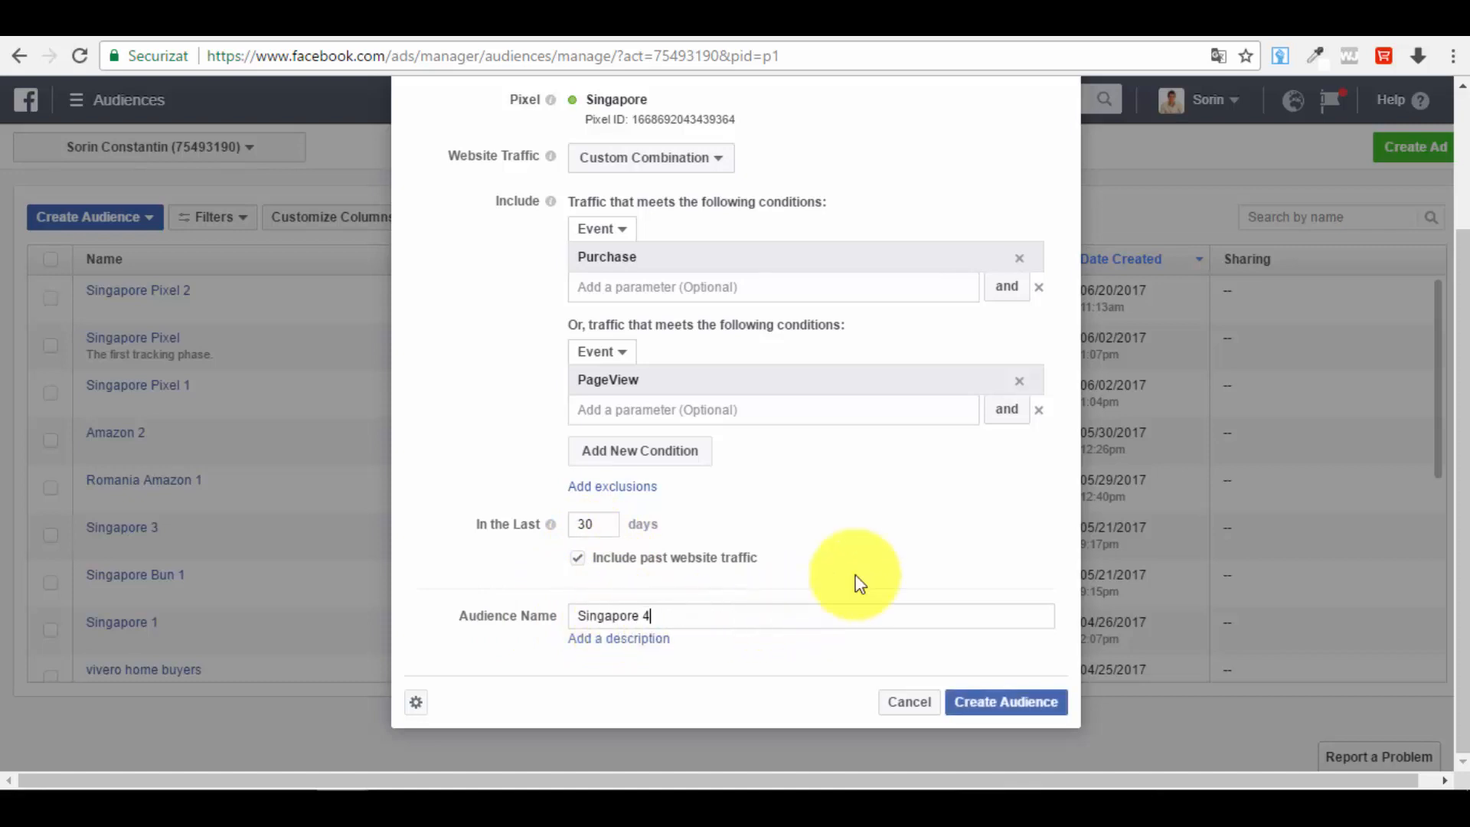
{"action": "left_click", "coordinate": [1031, 708]}
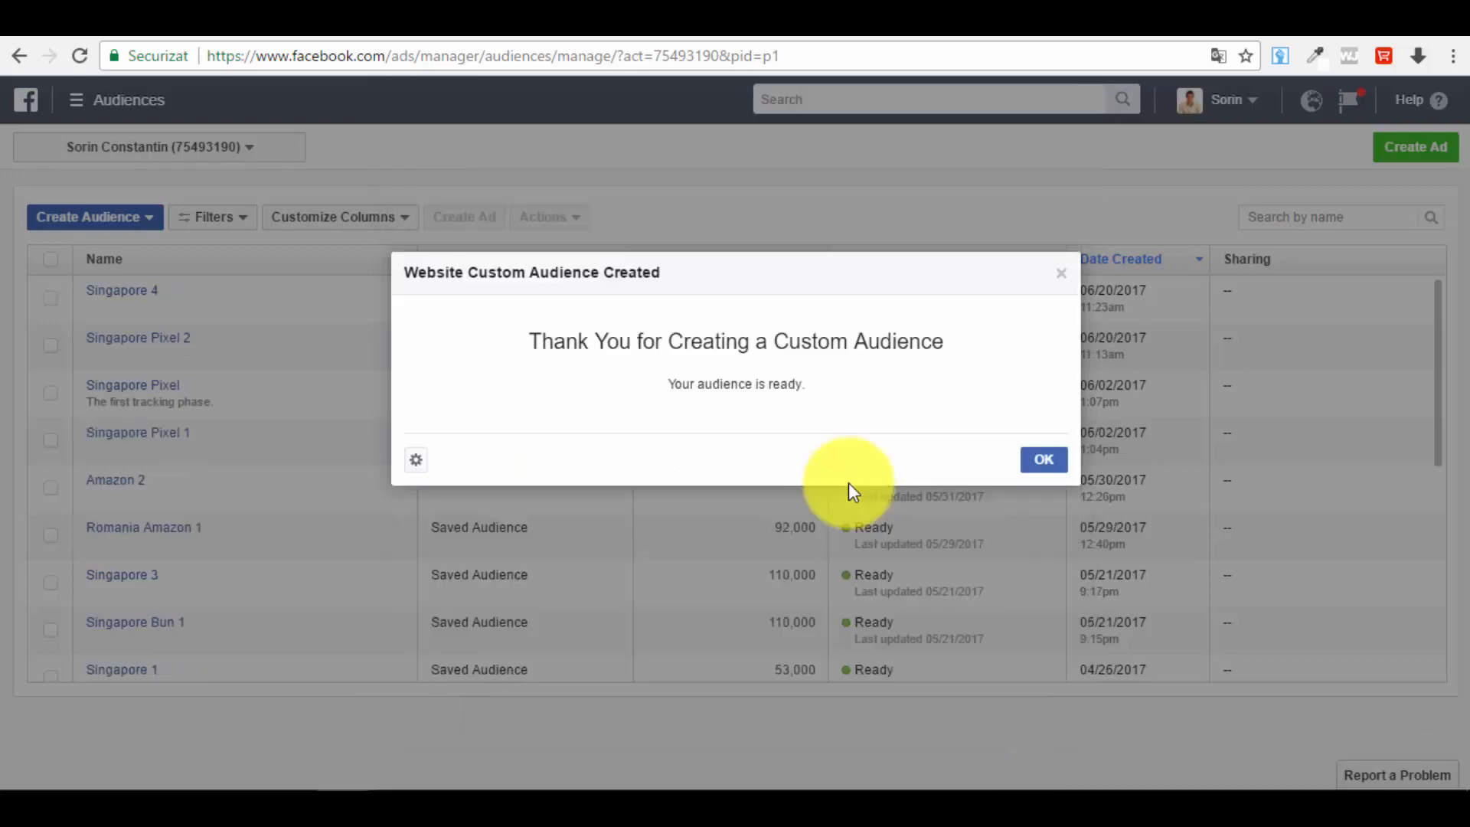
{"action": "left_click", "coordinate": [1034, 458]}
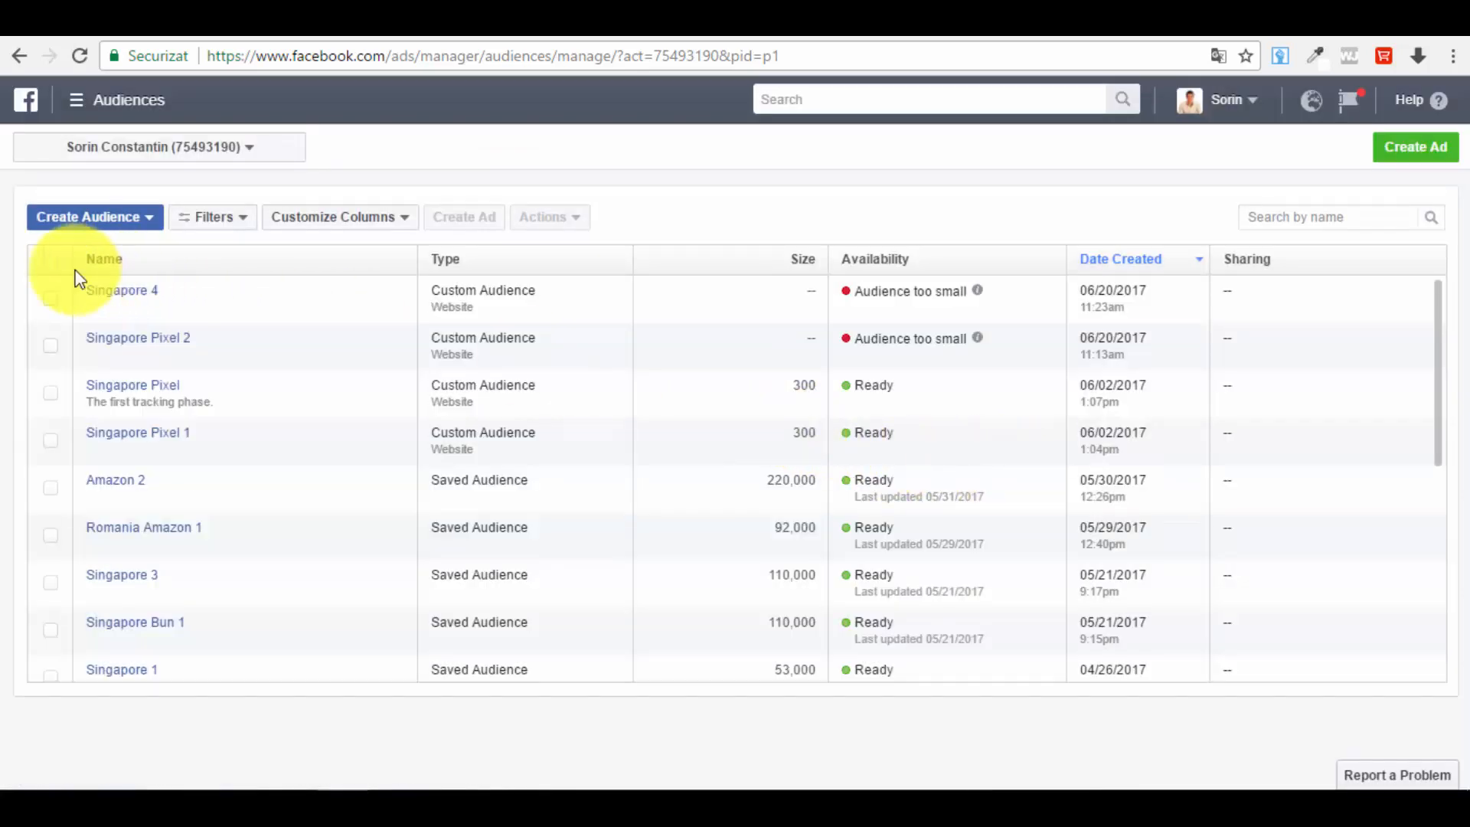
Step: Check the new Singapore 4 audience's availability, then start a new Custom Audience based on Engagement on Facebook
{"action": "mouse_move", "coordinate": [916, 337]}
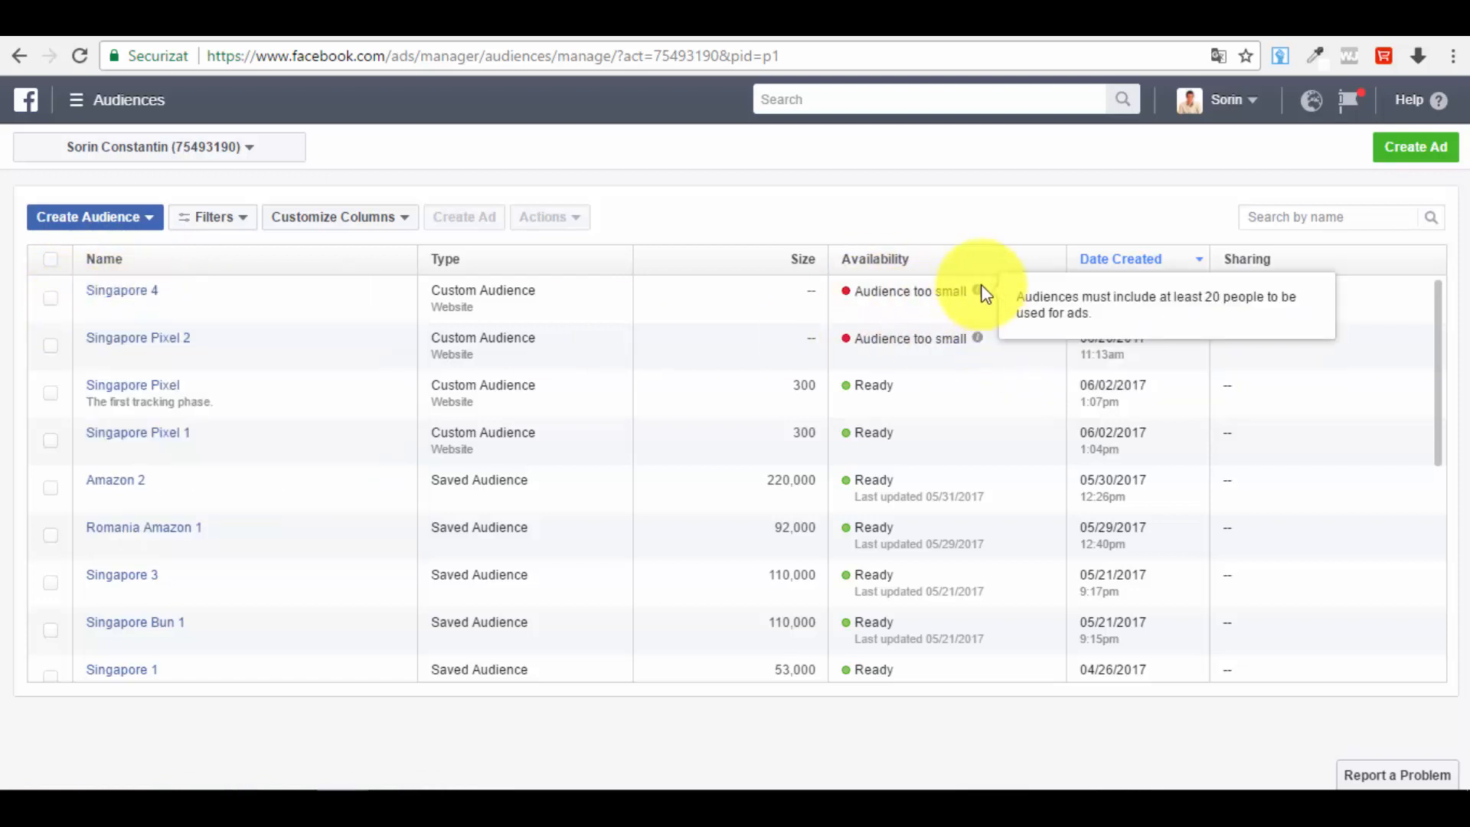
{"action": "mouse_move", "coordinate": [970, 287]}
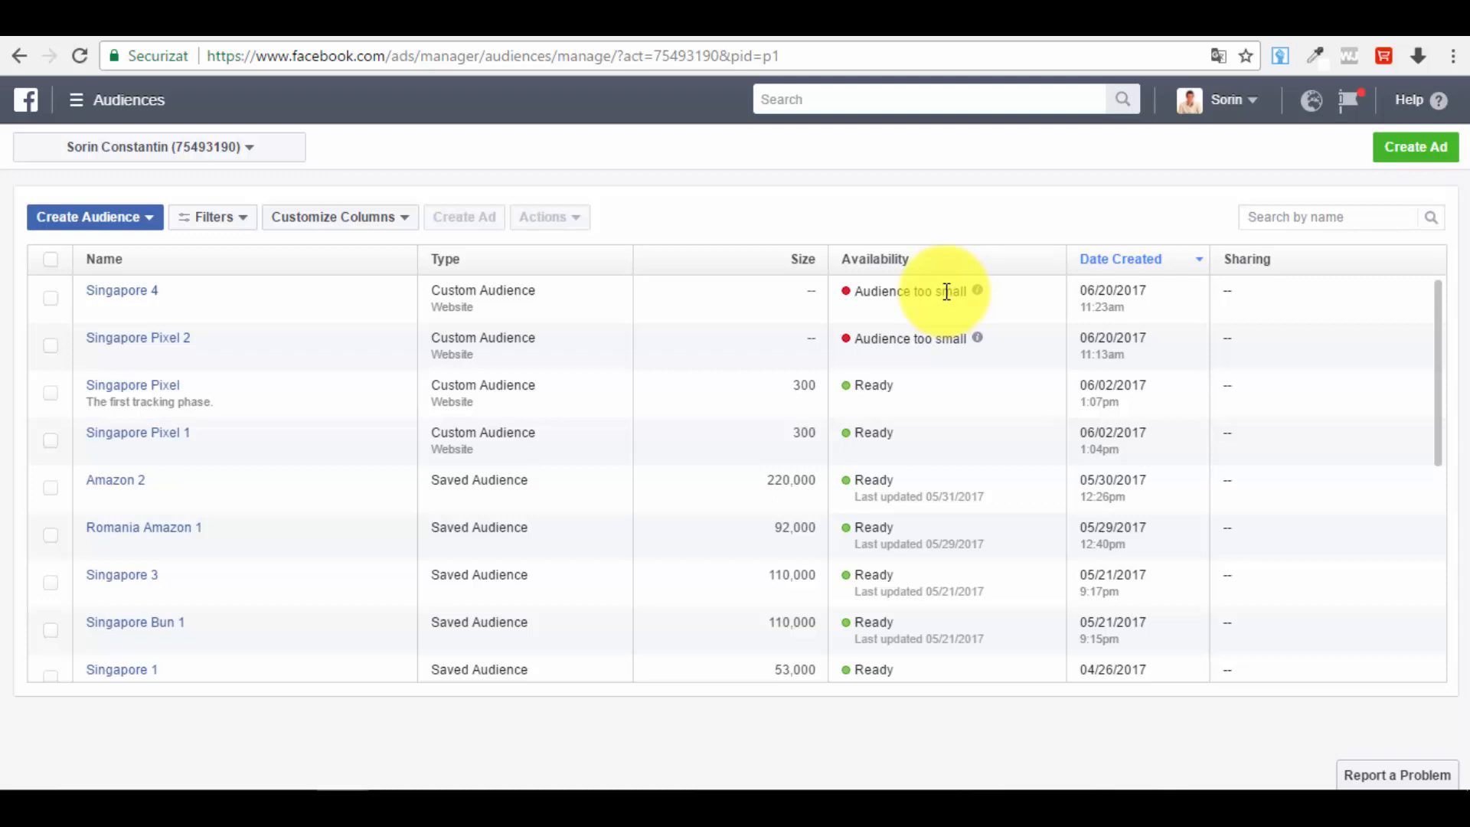
{"action": "left_click", "coordinate": [107, 222]}
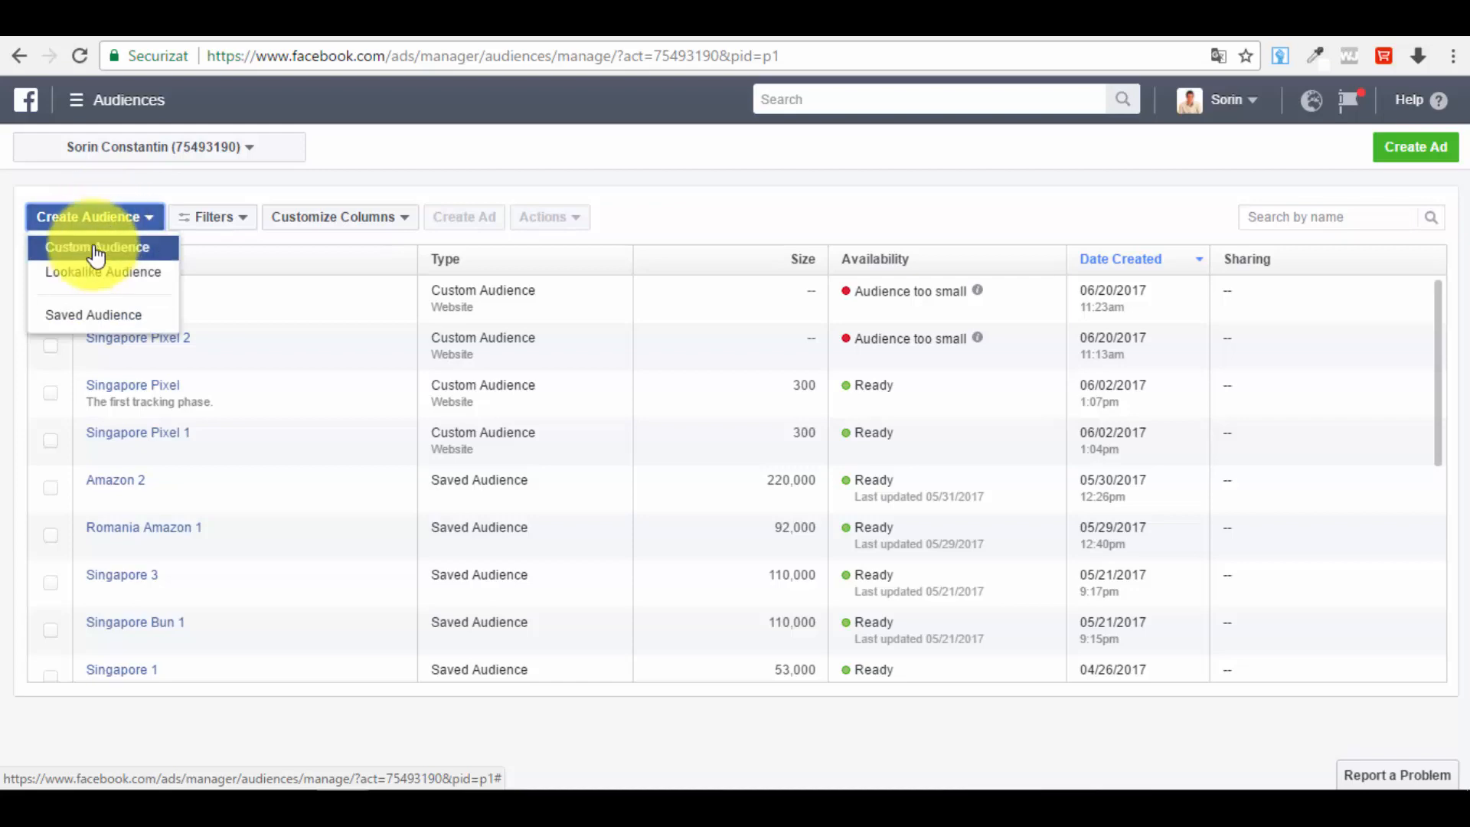
{"action": "left_click", "coordinate": [98, 258]}
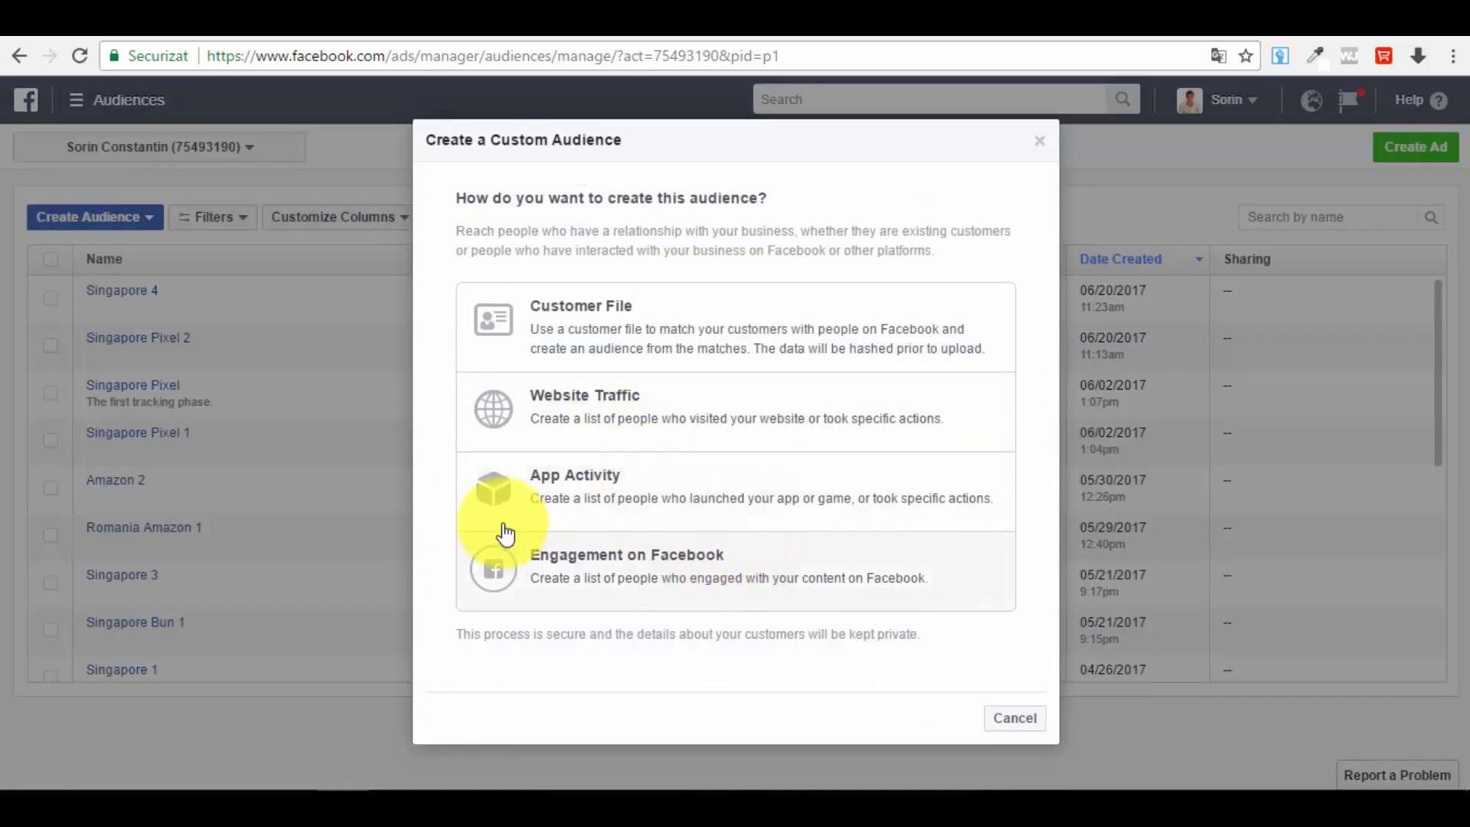
{"action": "left_click", "coordinate": [703, 568]}
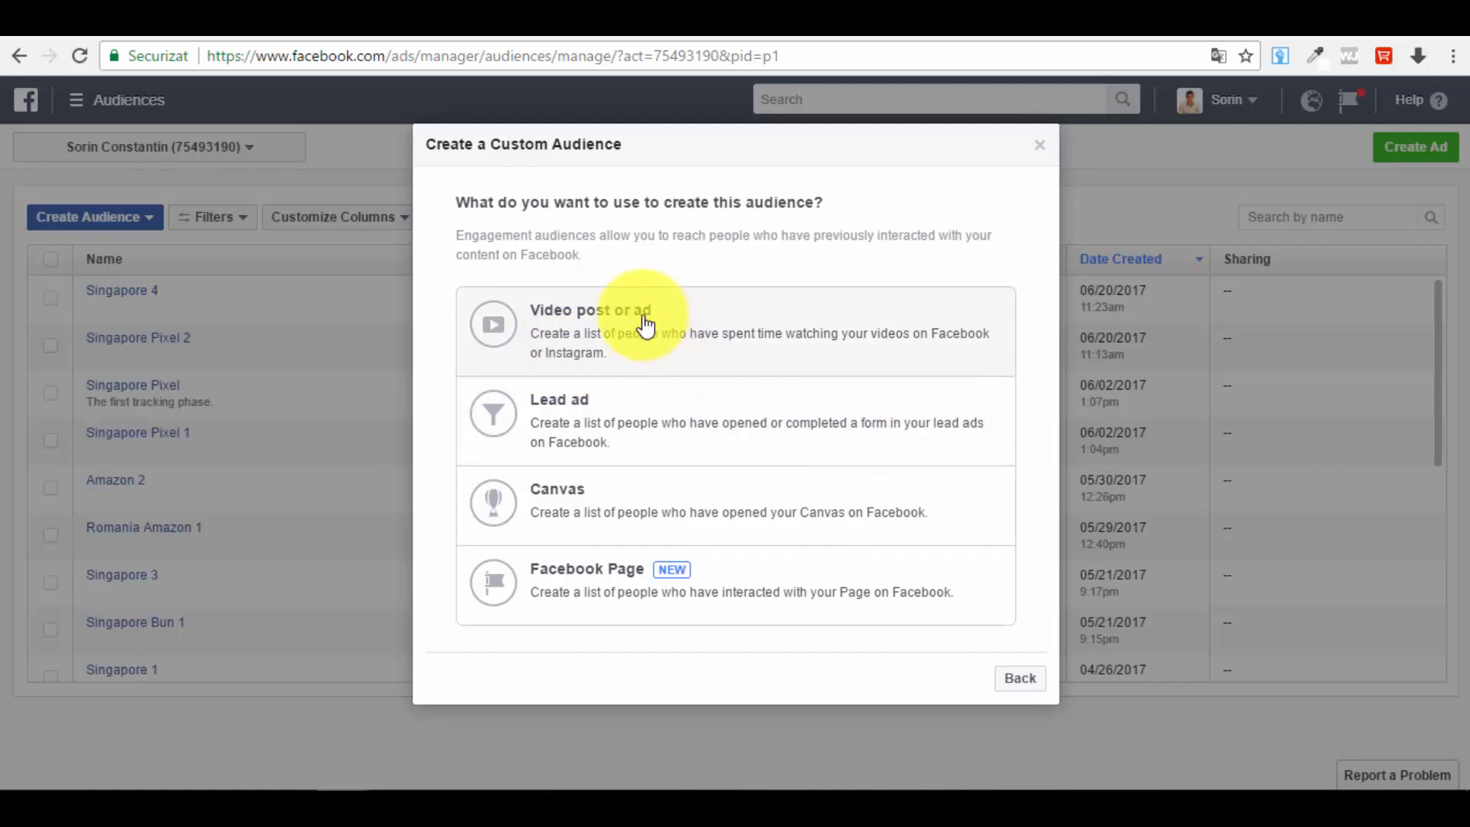
Step: Choose Video post or ad and set the engagement to people who have watched at 75% of your video
{"action": "left_click", "coordinate": [705, 354]}
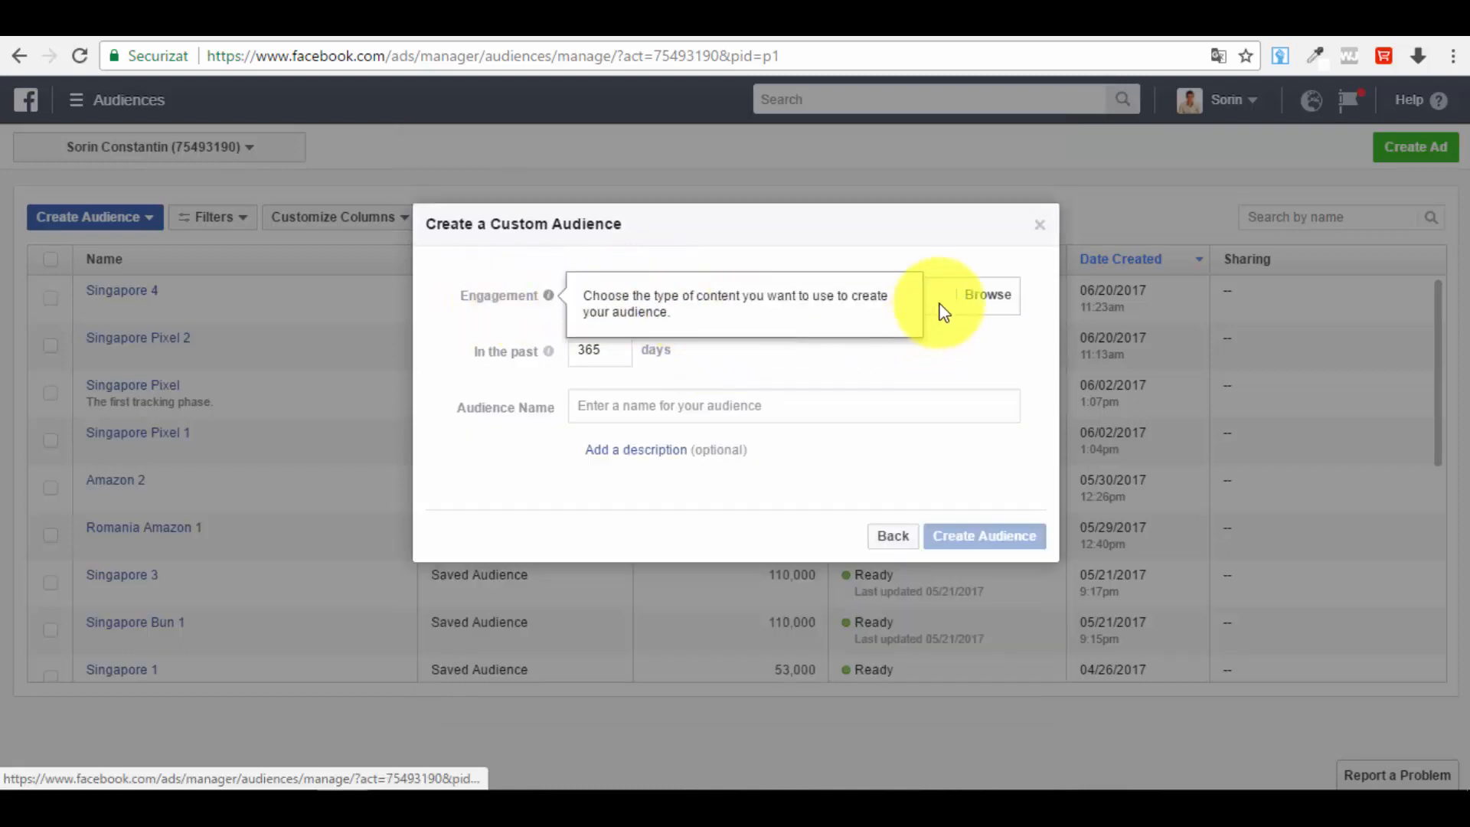
{"action": "left_click", "coordinate": [820, 296]}
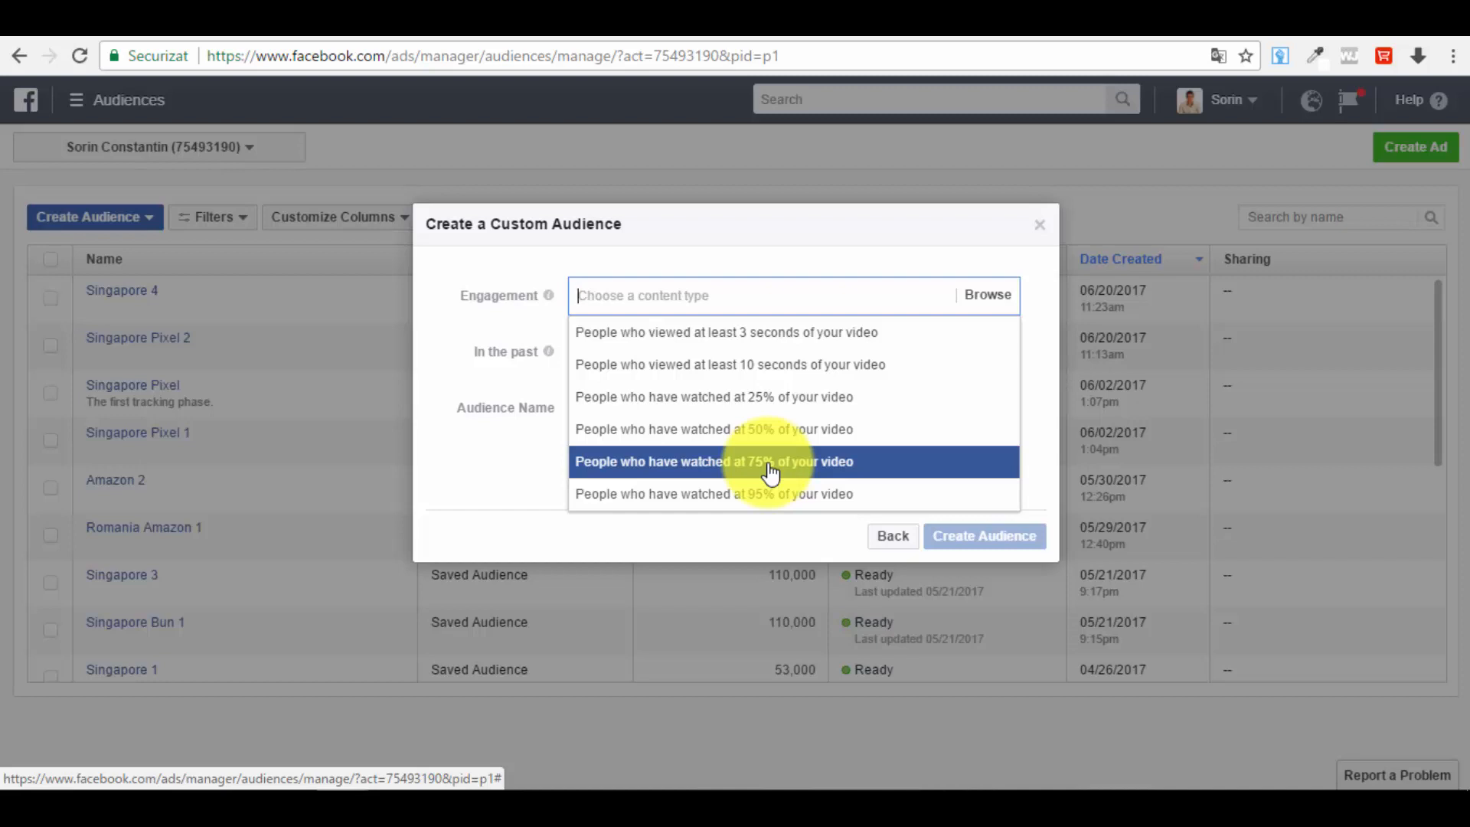
{"action": "left_click", "coordinate": [811, 469]}
{"action": "left_click", "coordinate": [649, 374]}
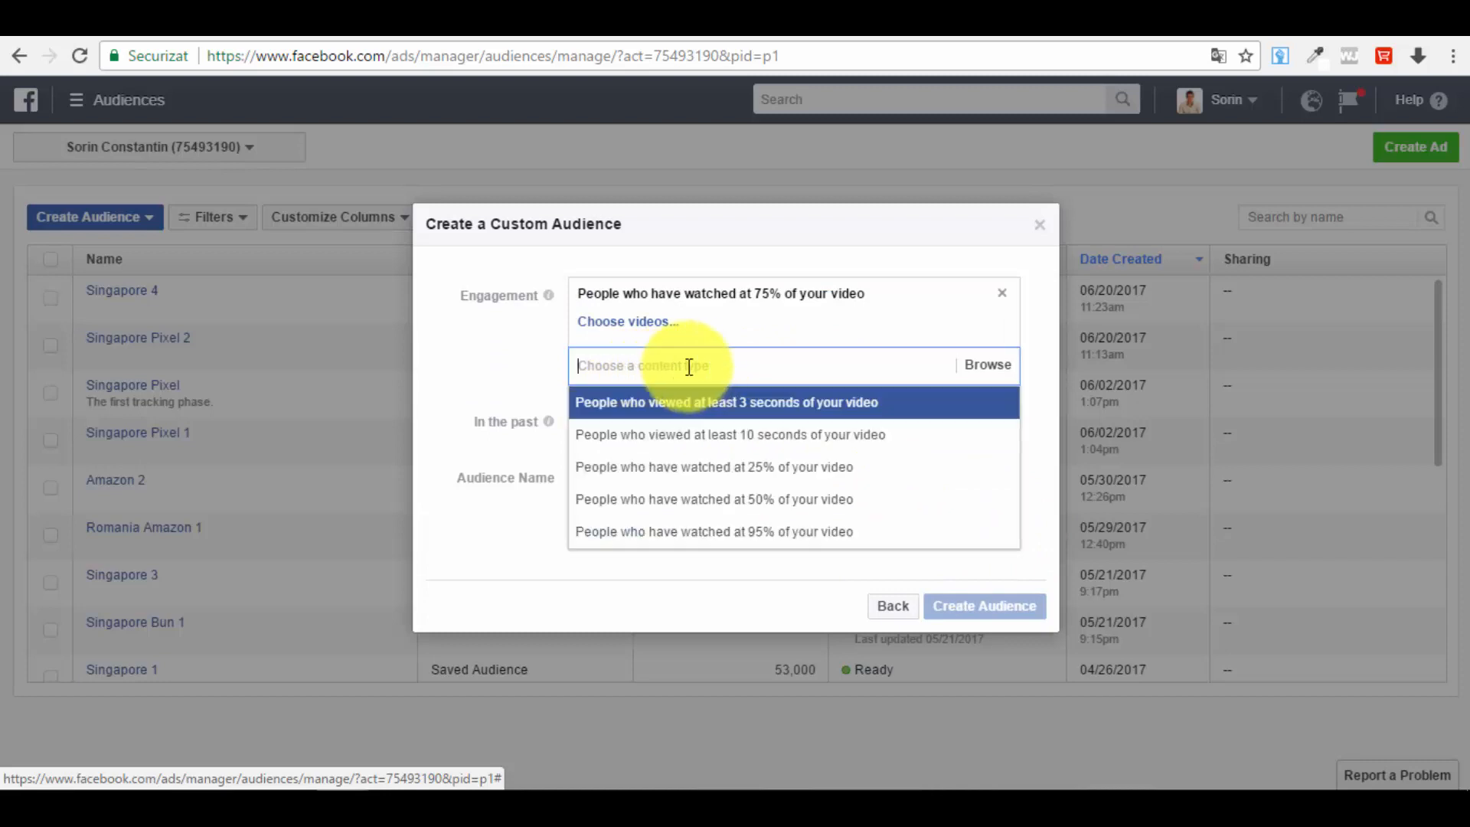
{"action": "left_click", "coordinate": [558, 587]}
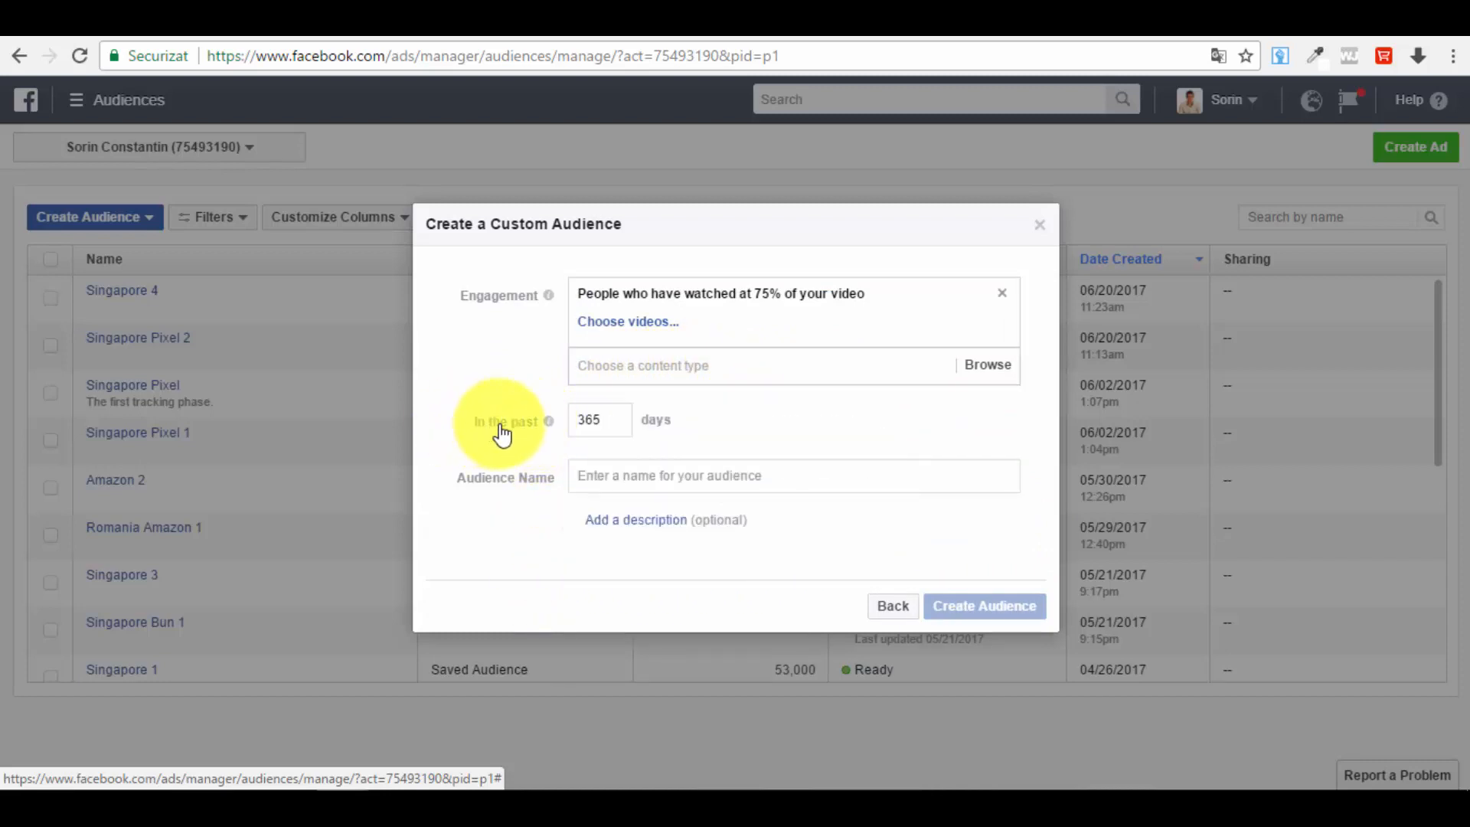
Step: Browse the videos available for the Healthy Recipes Academy page in the video chooser, then cancel it
{"action": "left_click", "coordinate": [643, 322]}
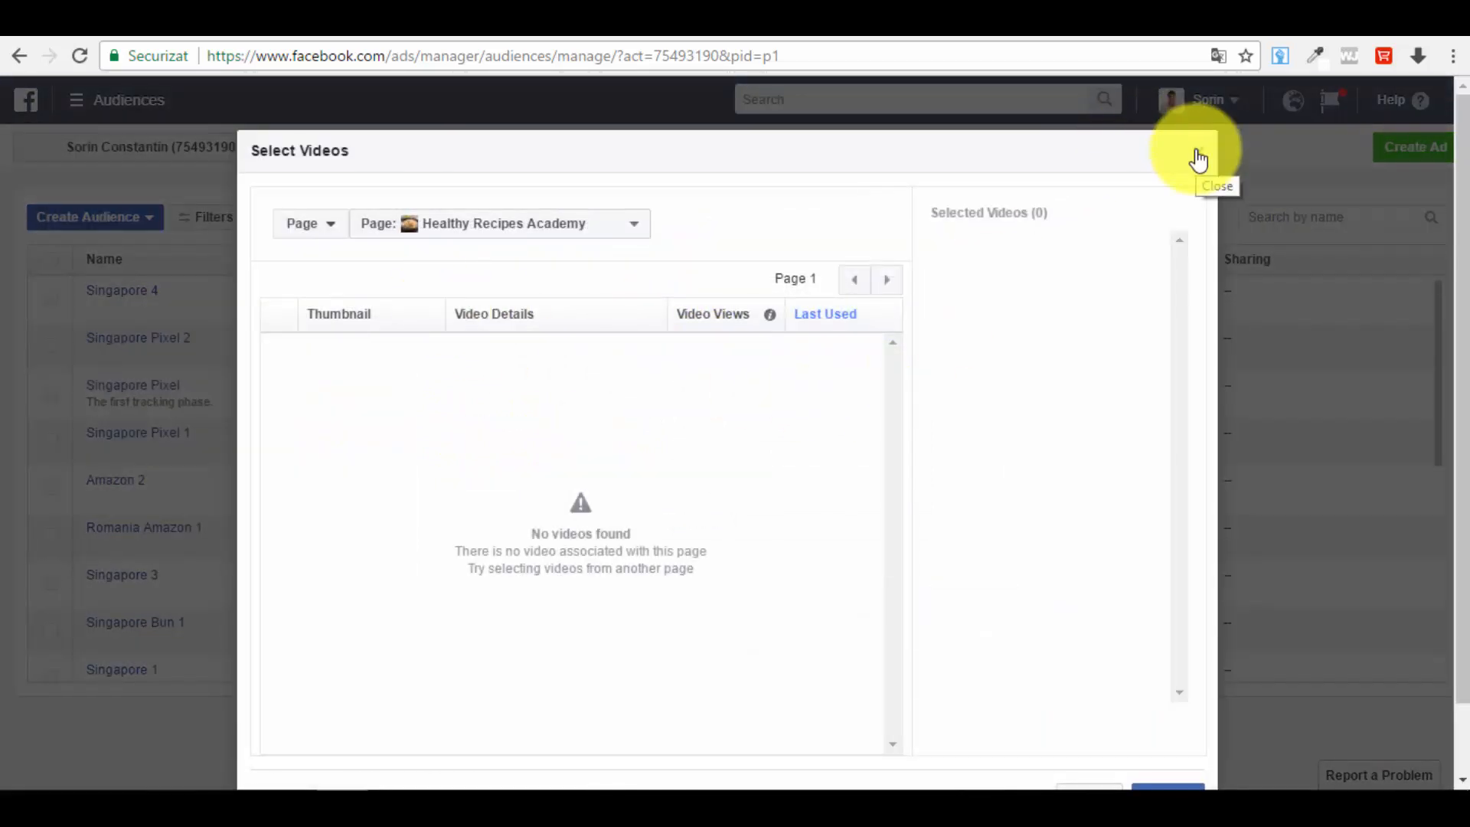
{"action": "scroll", "coordinate": [628, 456], "scroll_direction": "down", "scroll_amount": 1}
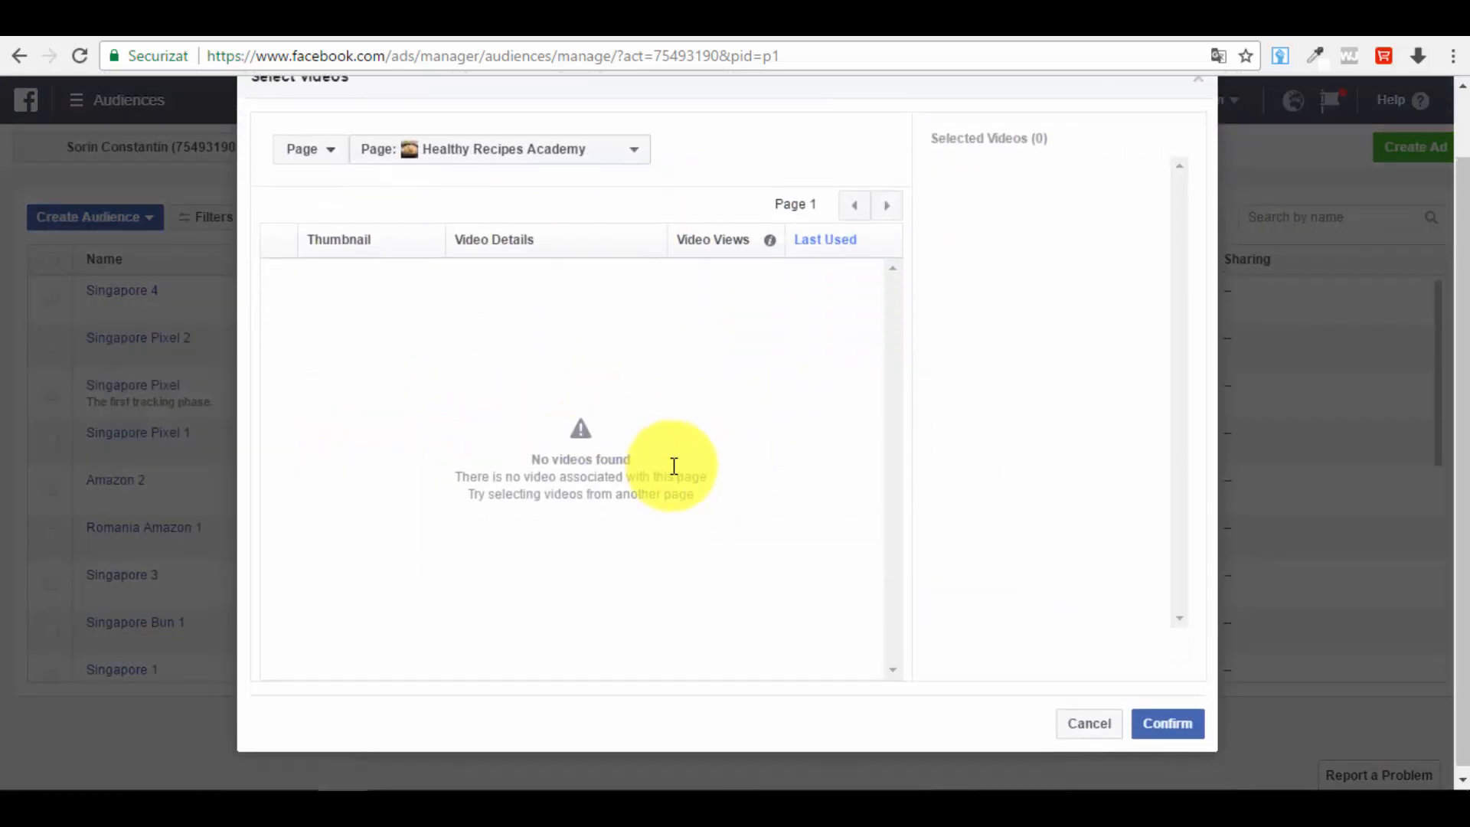
{"action": "scroll", "coordinate": [727, 521], "scroll_direction": "up", "scroll_amount": 1}
{"action": "scroll", "coordinate": [640, 499], "scroll_direction": "down", "scroll_amount": 1}
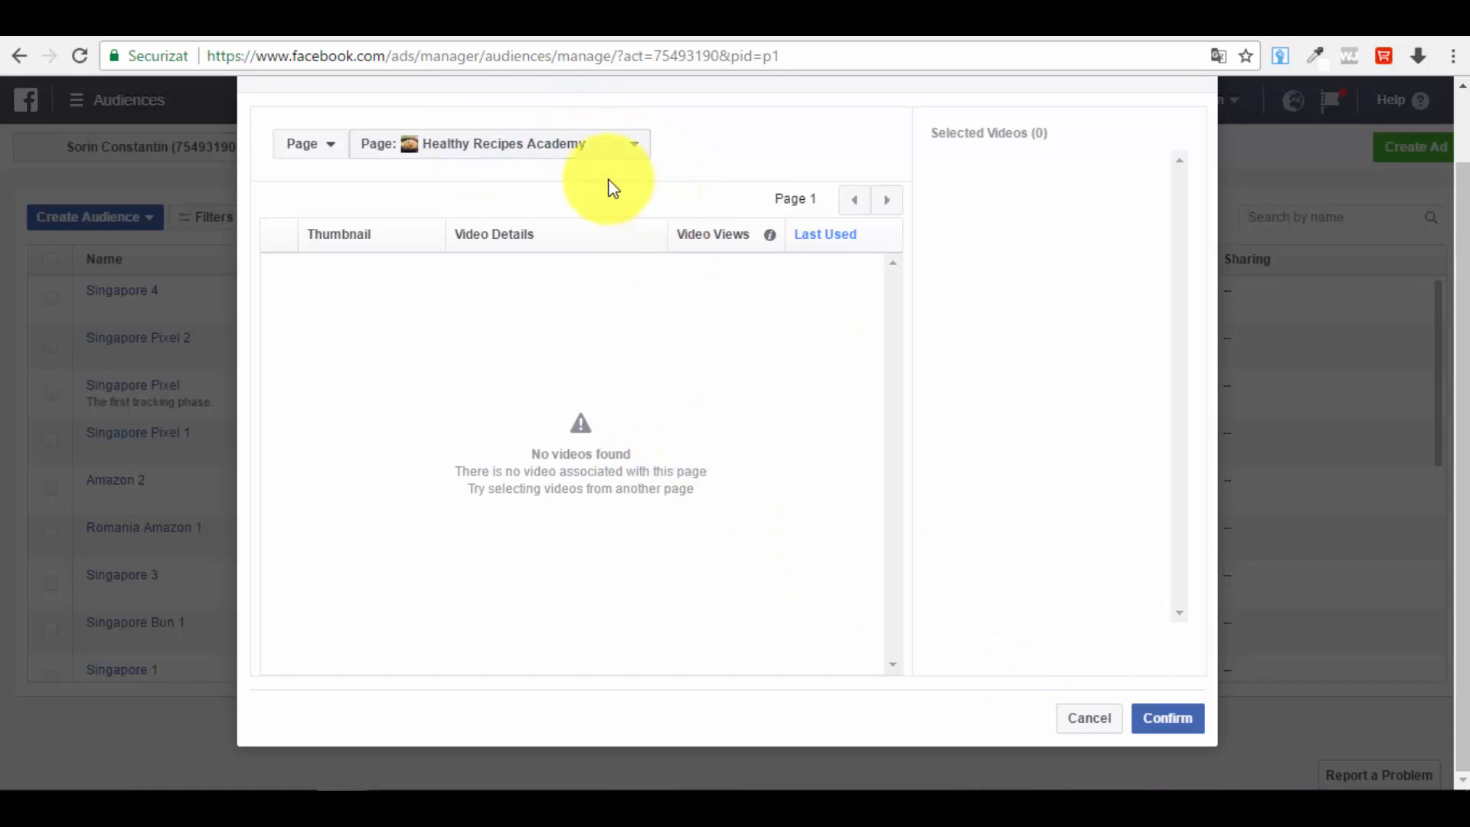
{"action": "left_click", "coordinate": [508, 153]}
{"action": "left_click", "coordinate": [761, 283]}
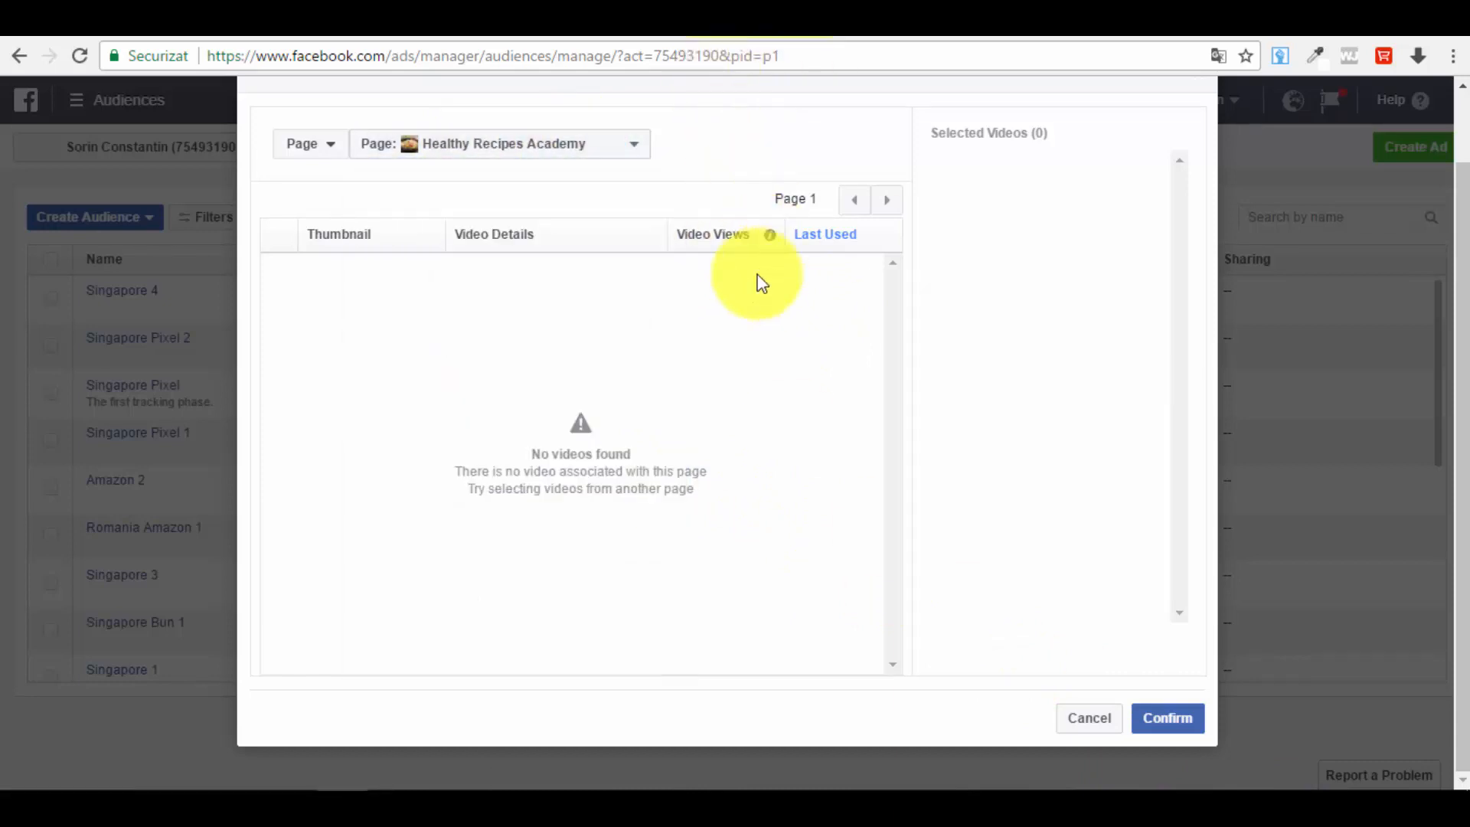
{"action": "left_click", "coordinate": [1092, 720]}
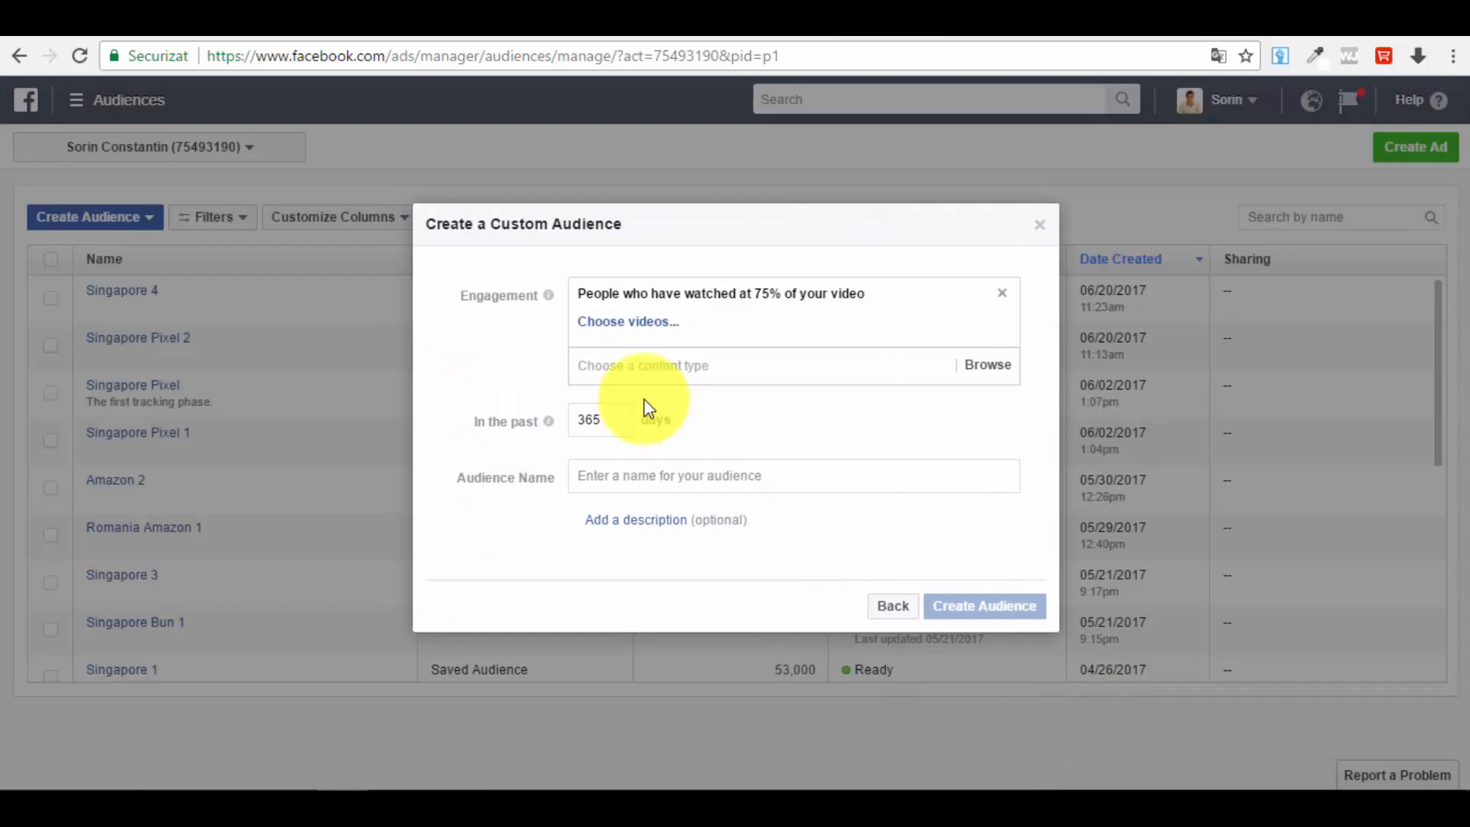
Step: Leave the video audience form and return to the engagement source choices
{"action": "left_click", "coordinate": [666, 481]}
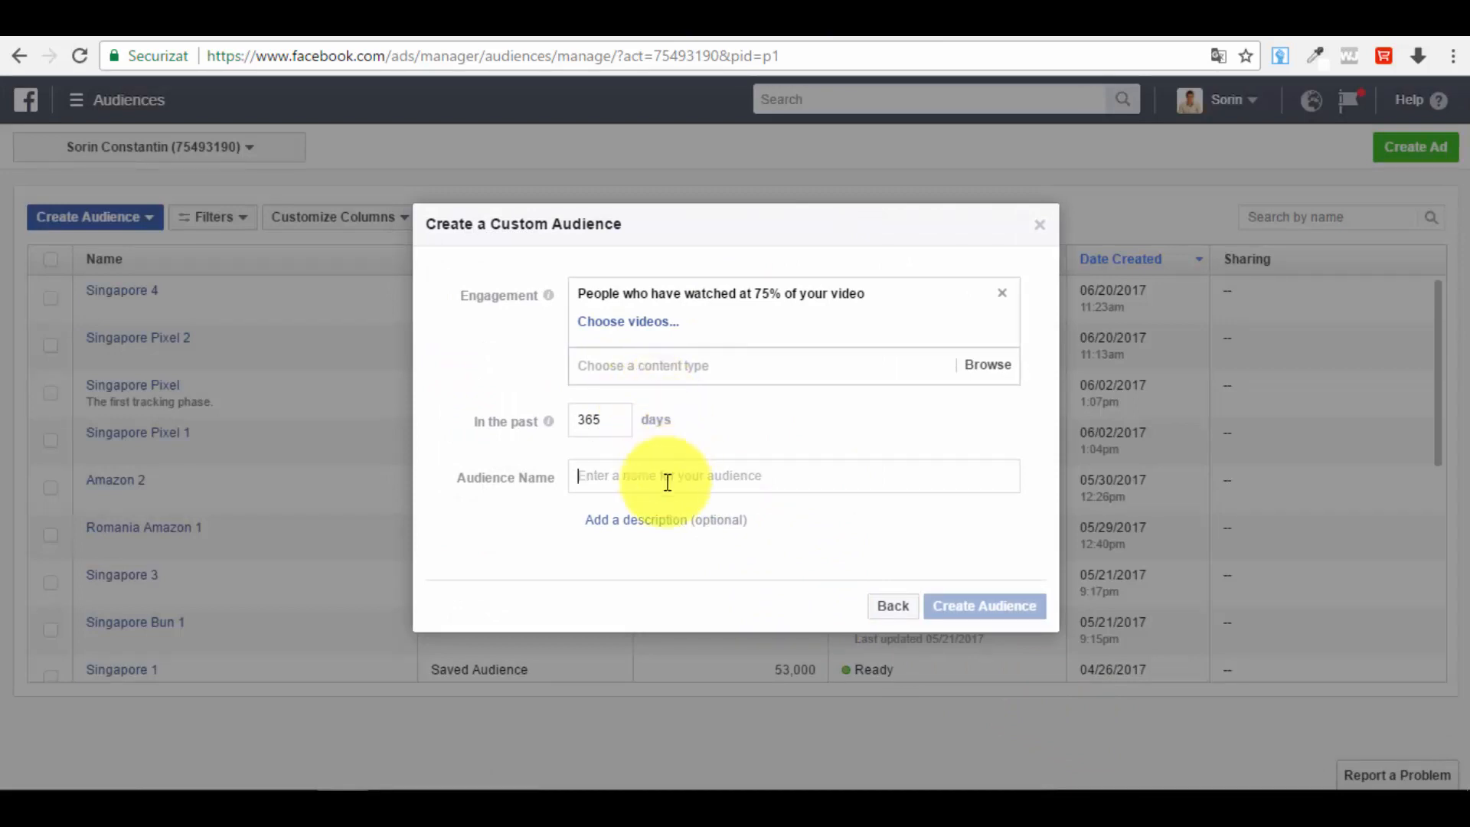
{"action": "left_click", "coordinate": [904, 613]}
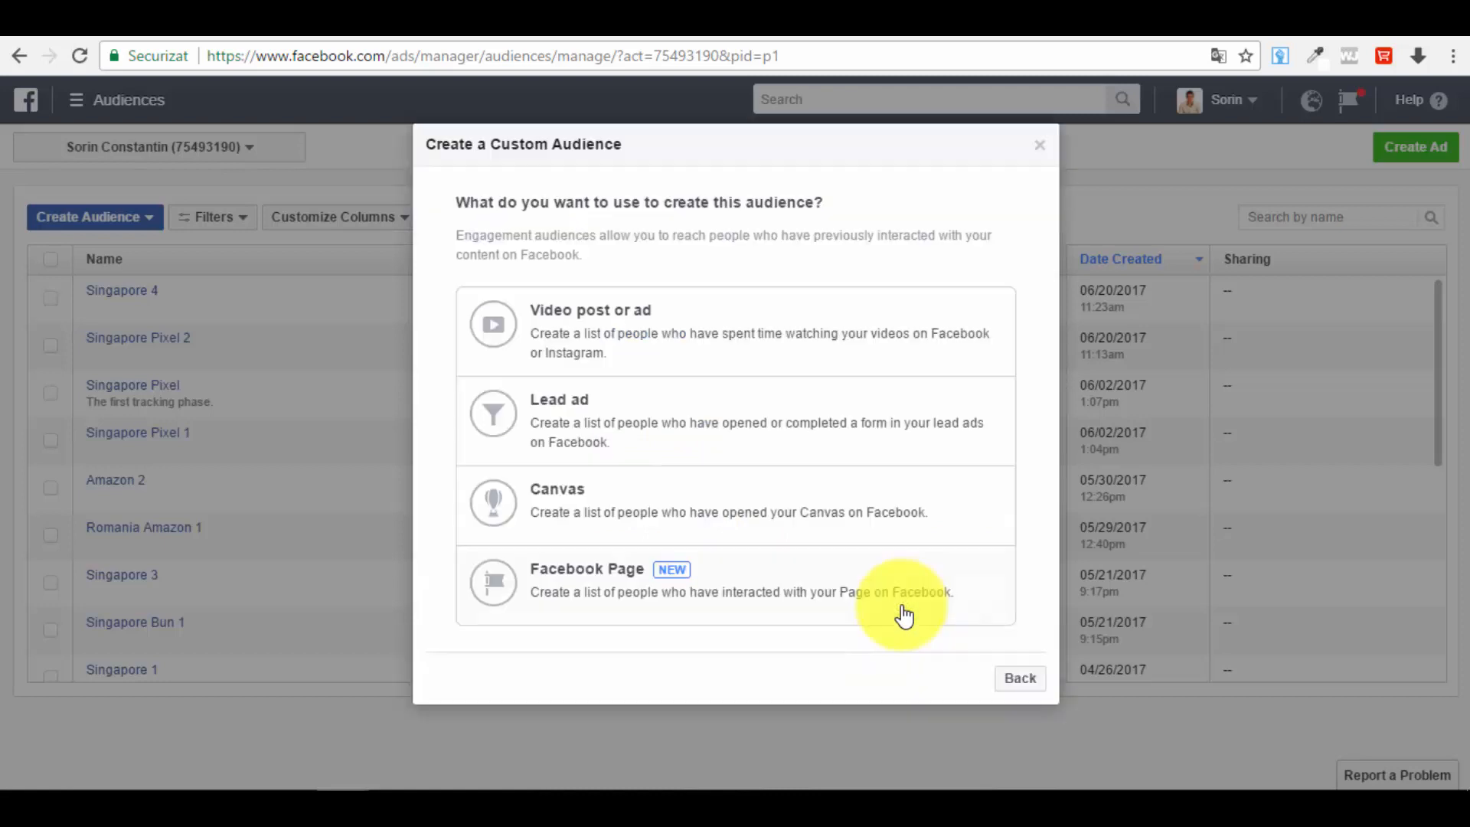